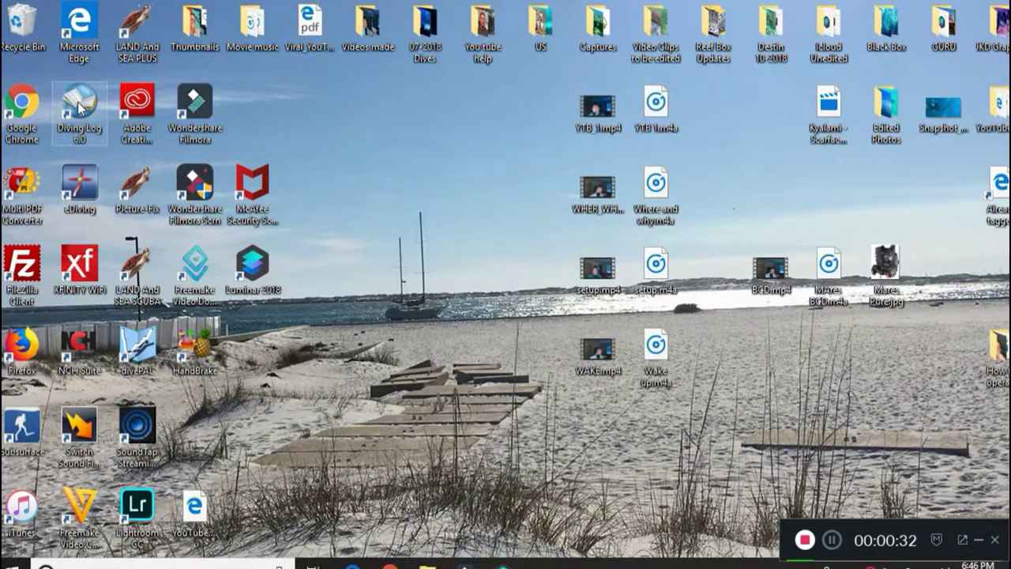
Launch Diving Log 6.0 and view the logbook in a restored, non-maximized window
double_click(79, 108)
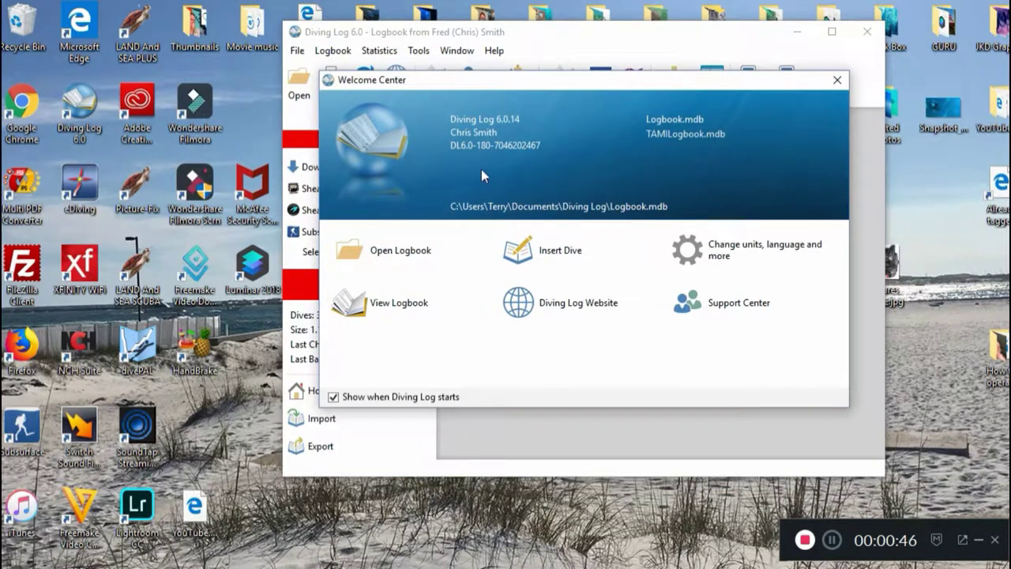
left_click(407, 308)
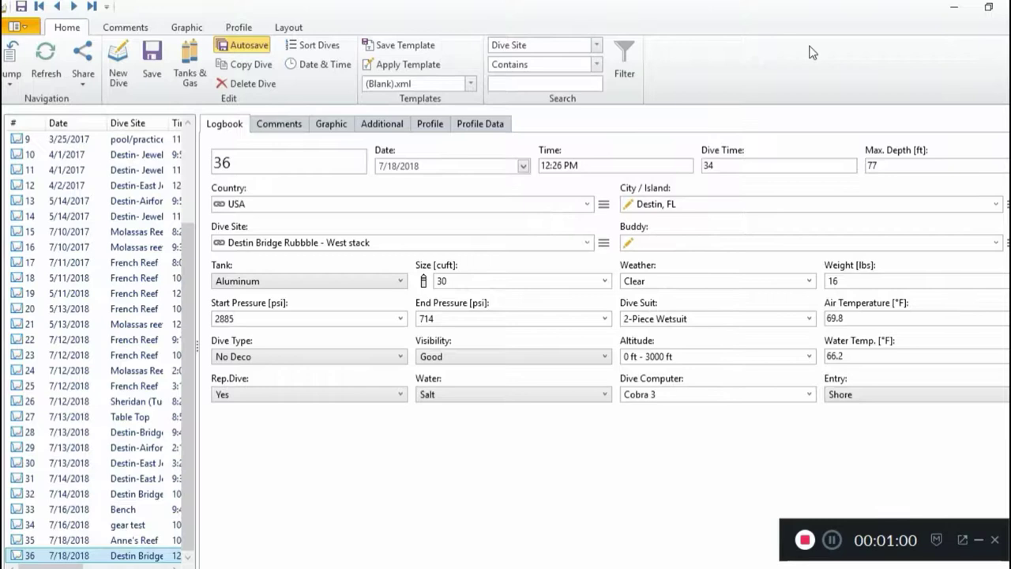
left_click(989, 9)
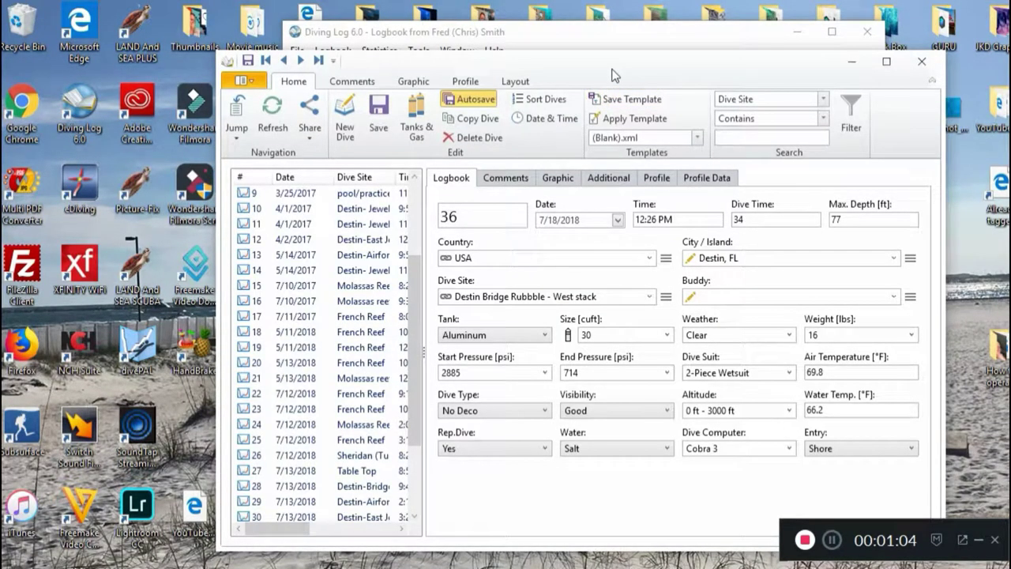
left_click_drag(614, 75, 623, 45)
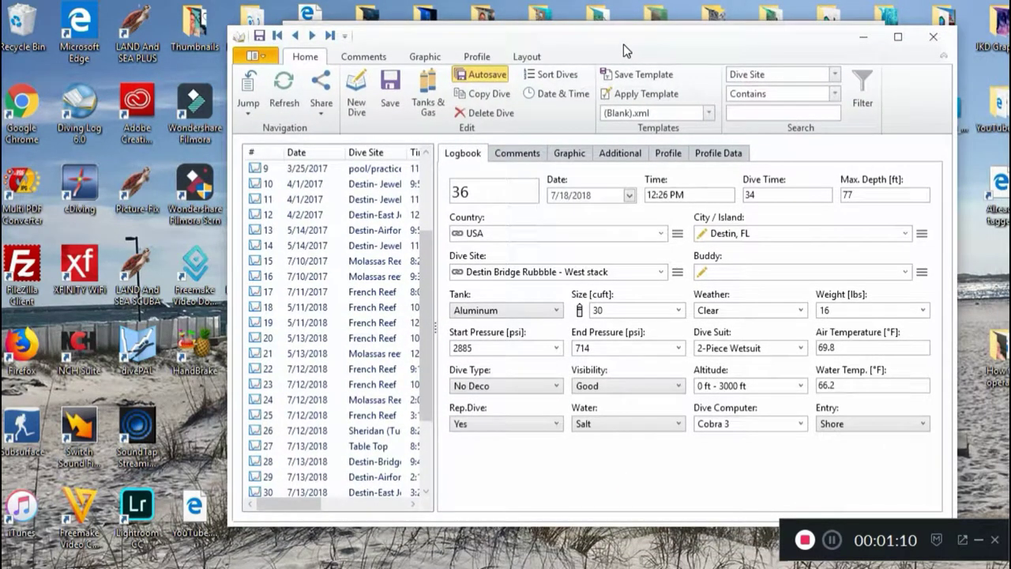
Download the dives from the Sherwood Wisdom dive computer on port COM4, retrying the transfer if needed
left_click(270, 57)
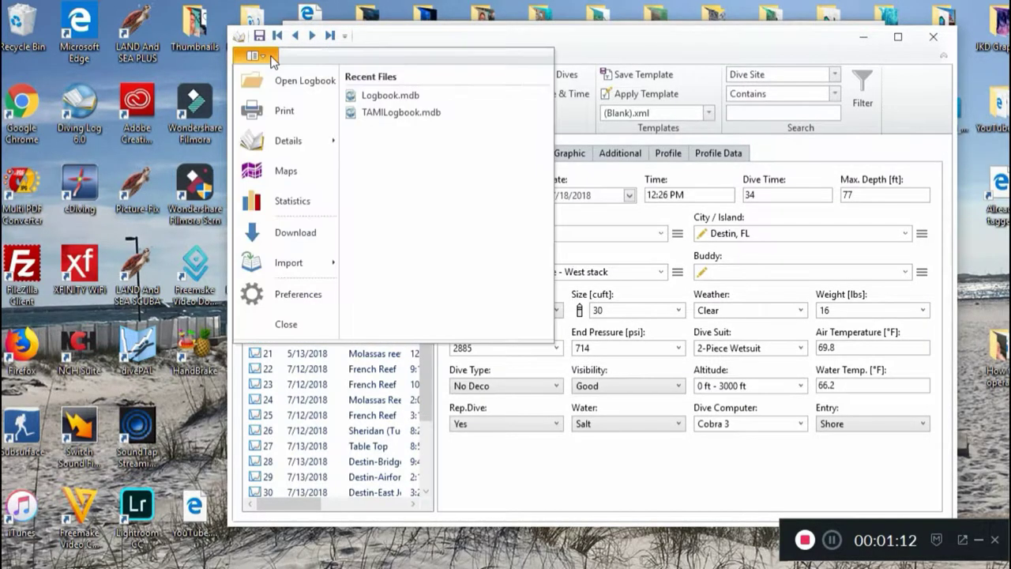
left_click(269, 234)
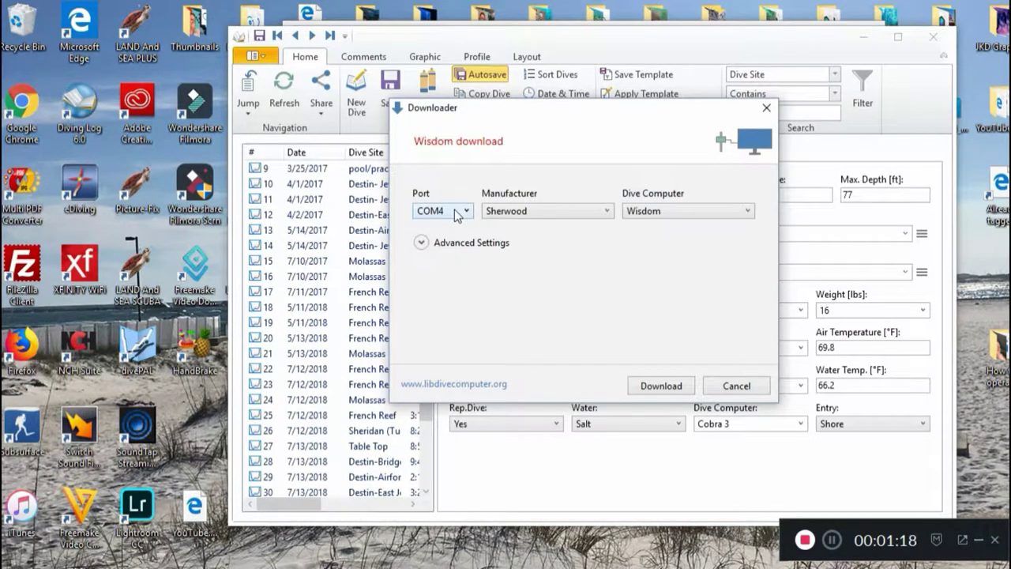
left_click(674, 213)
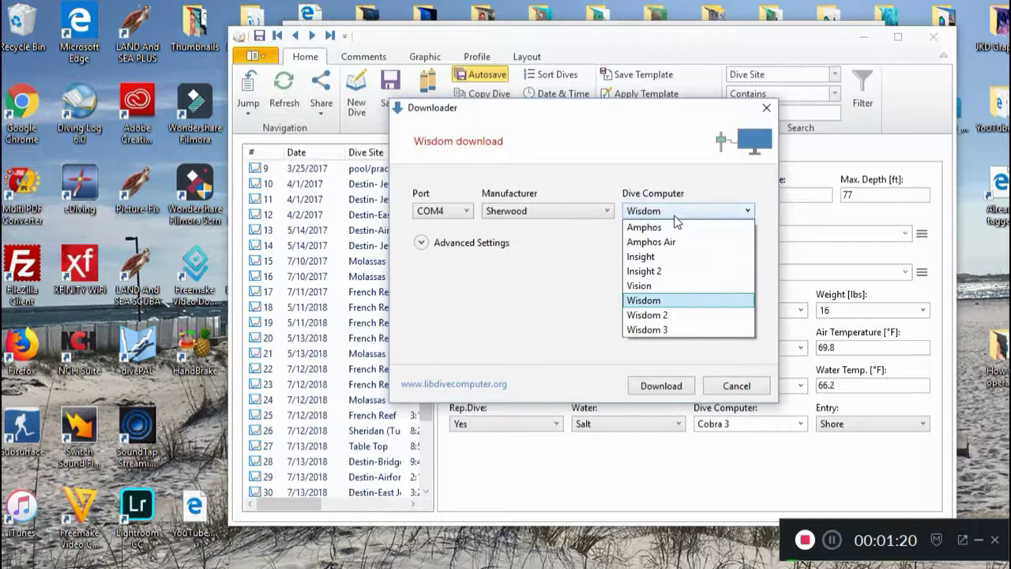
left_click(663, 307)
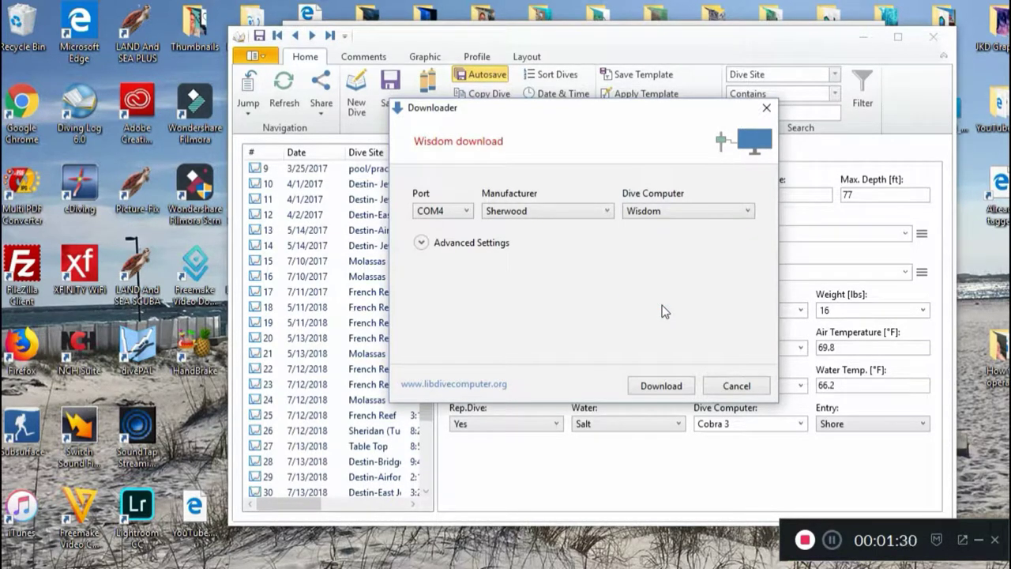
left_click(662, 387)
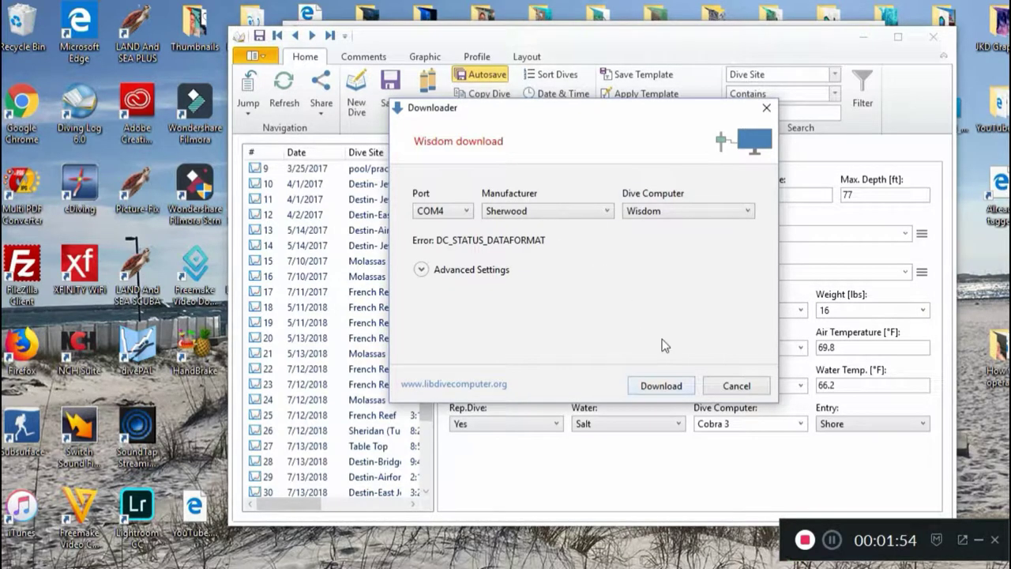
left_click(656, 387)
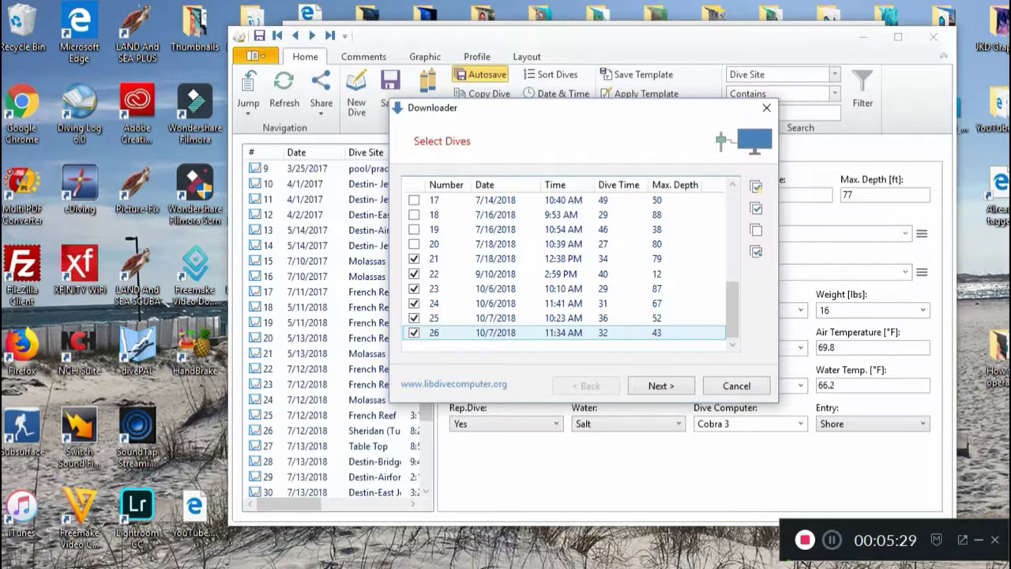
Examine the dates, times and depths of downloaded dives 20 to 24 against the existing logbook
left_click(434, 244)
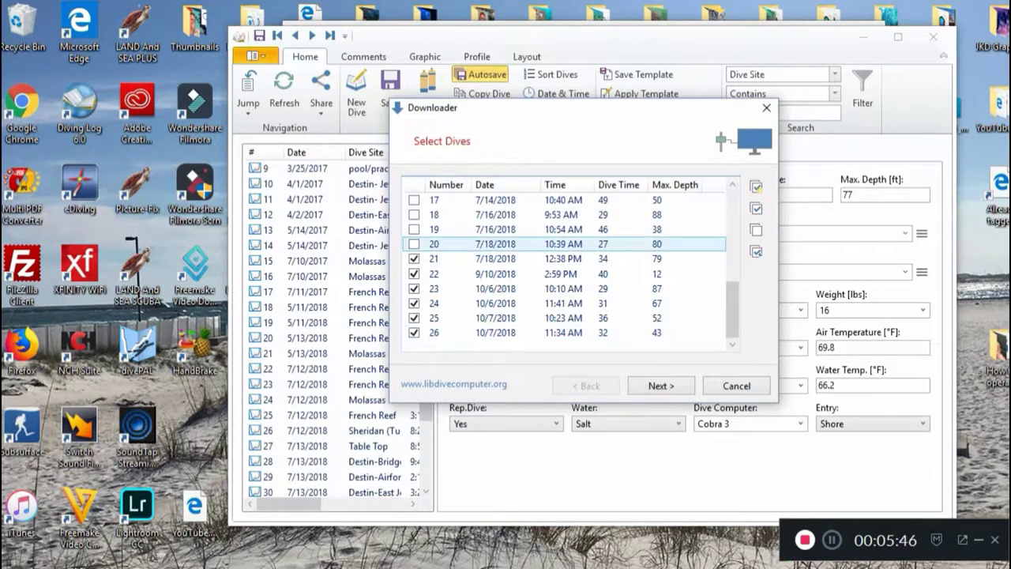
left_click(511, 261)
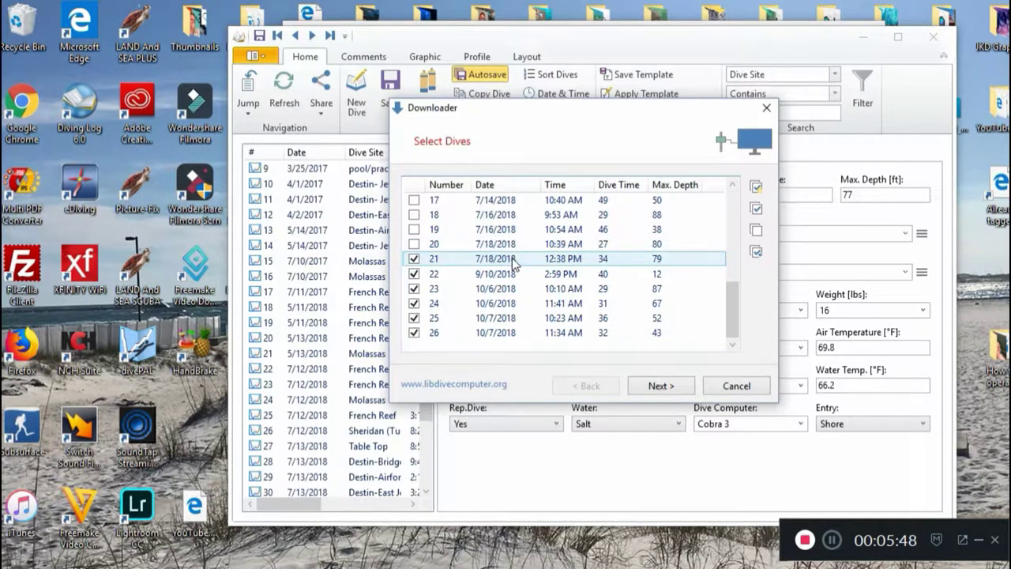
left_click(512, 249)
left_click(512, 259)
left_click(512, 274)
left_click(510, 263)
left_click(512, 289)
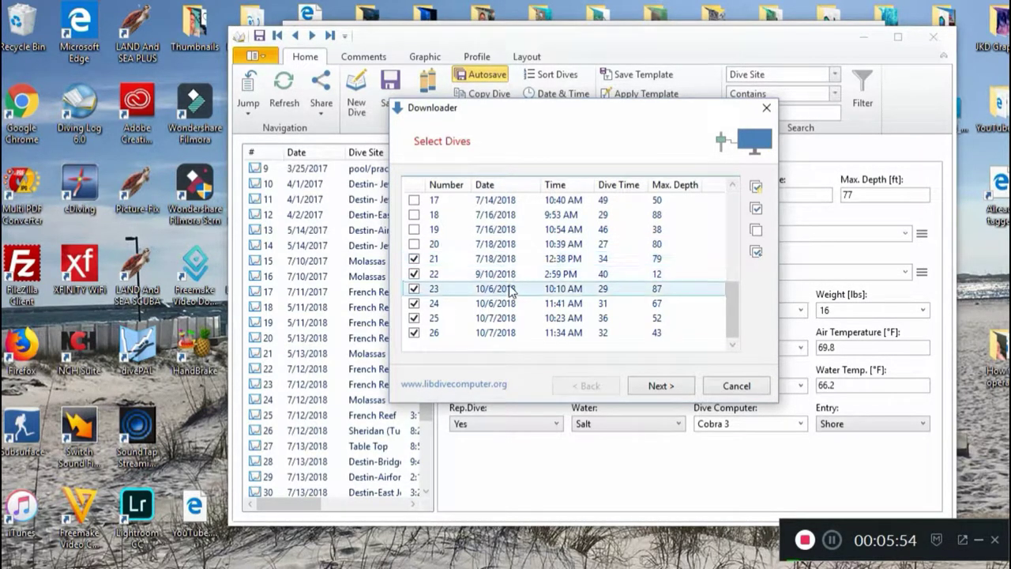
left_click(512, 305)
left_click(646, 290)
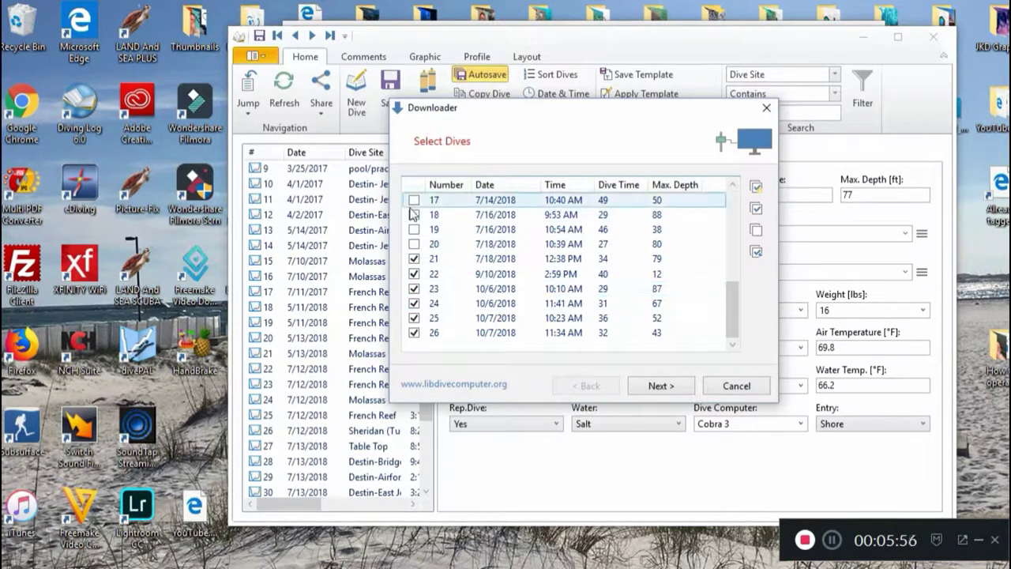
Add downloaded dives 14 to 20 to the import selection
scroll(734, 289, "up", 1)
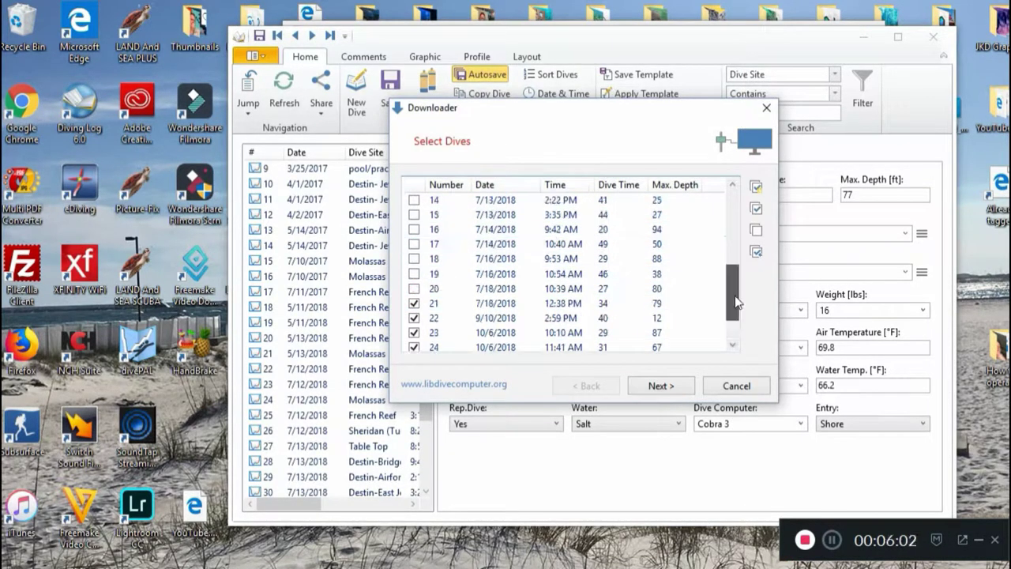
left_click(414, 289)
left_click(413, 274)
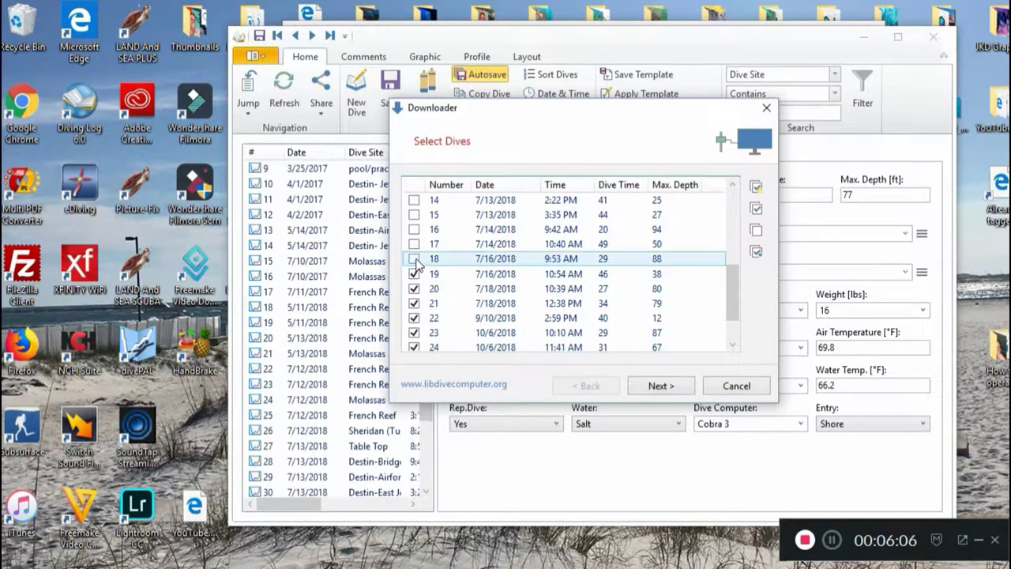
left_click(414, 258)
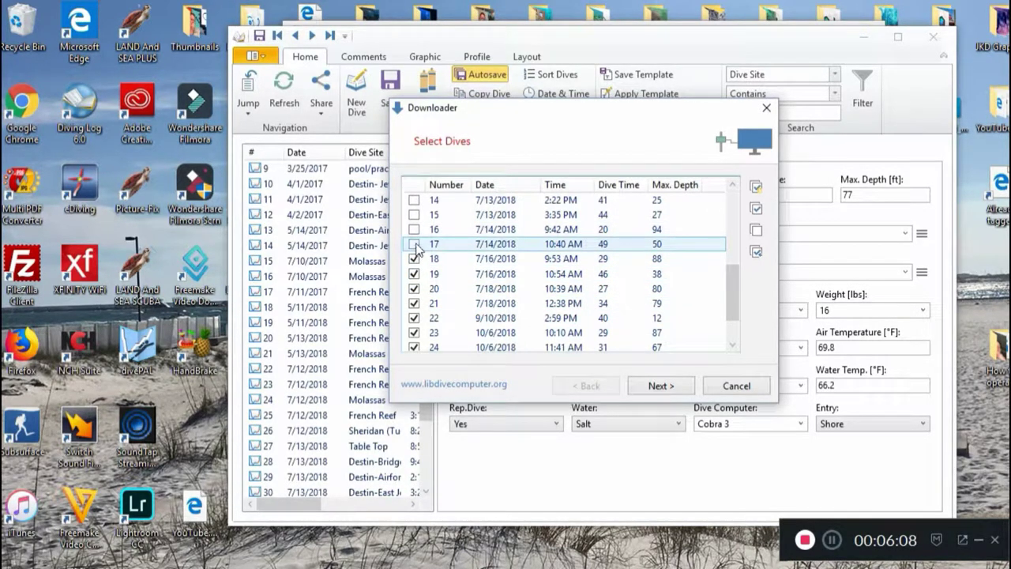
left_click(414, 245)
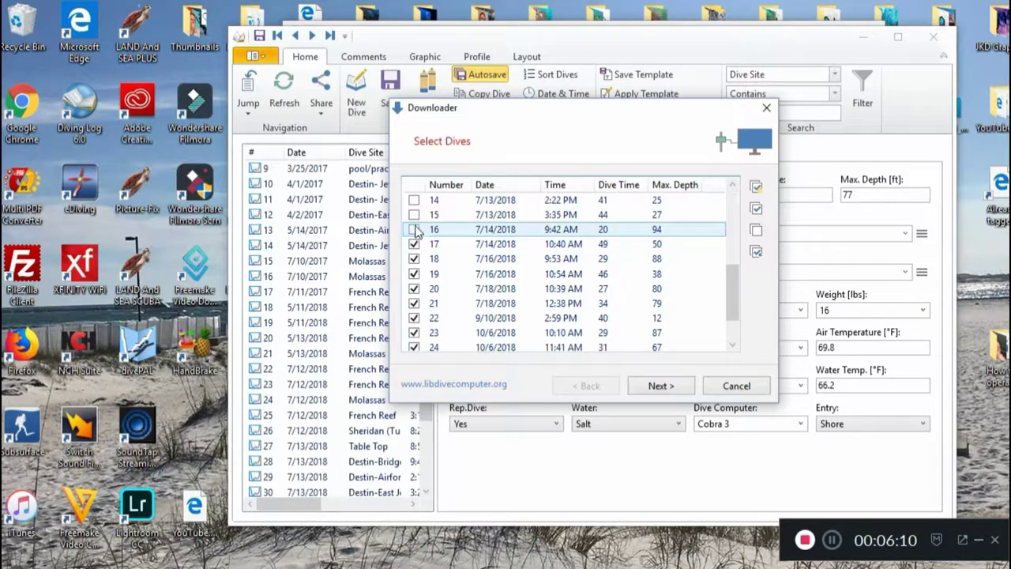
left_click(414, 215)
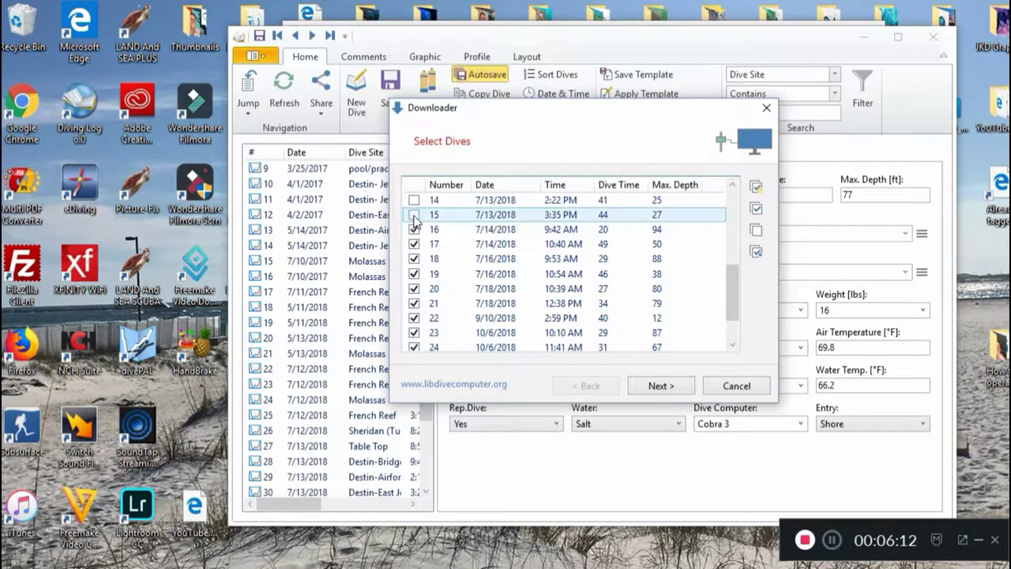
left_click(414, 201)
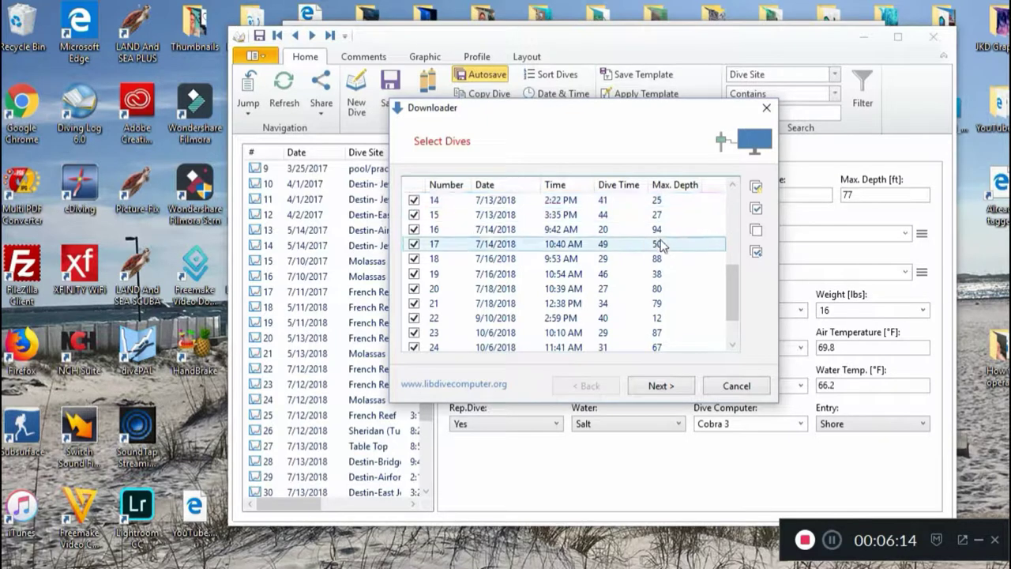
Add downloaded dives 07 to 13, dated 7/12/2018 and 7/13/2018, to the import selection
left_click(732, 187)
left_click(732, 186)
left_click(732, 186)
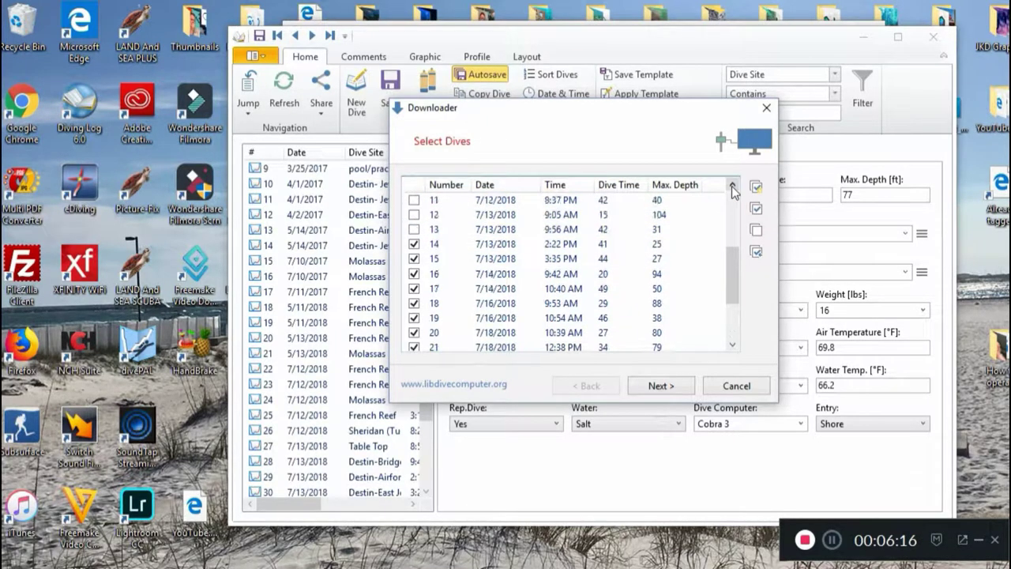
left_click(731, 187)
left_click(732, 186)
left_click(731, 186)
left_click(732, 187)
left_click(731, 187)
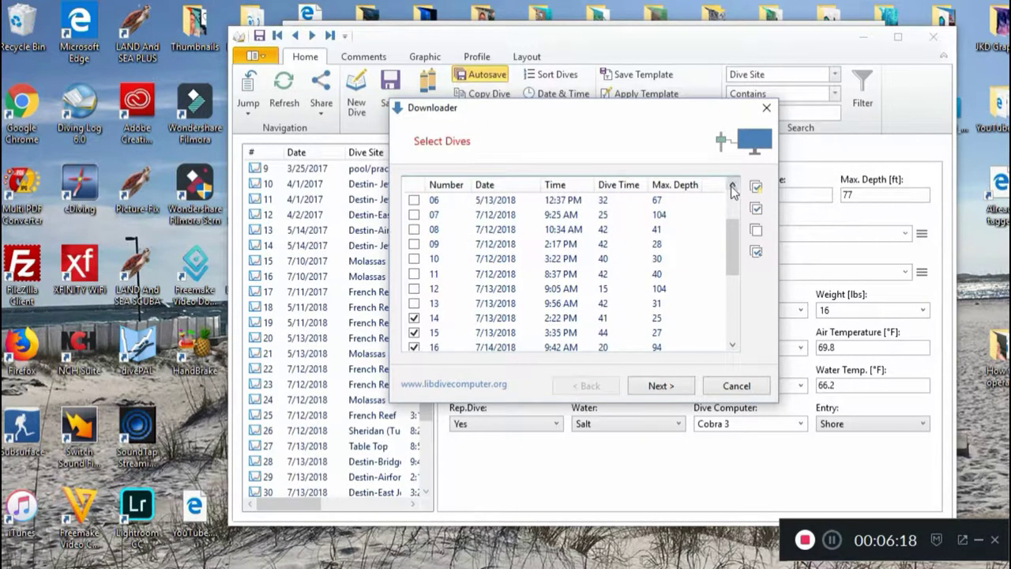
left_click(414, 214)
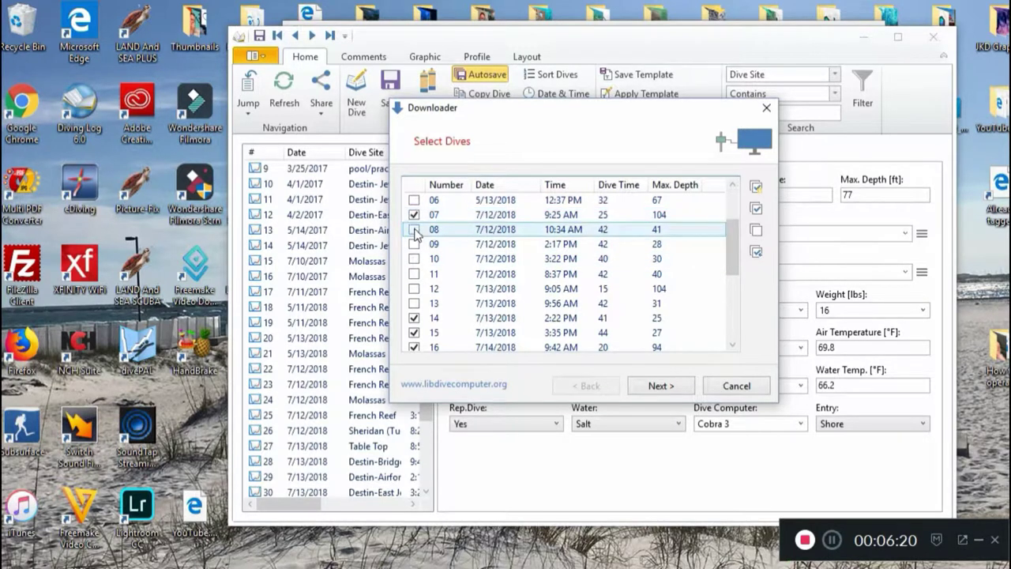
left_click(414, 229)
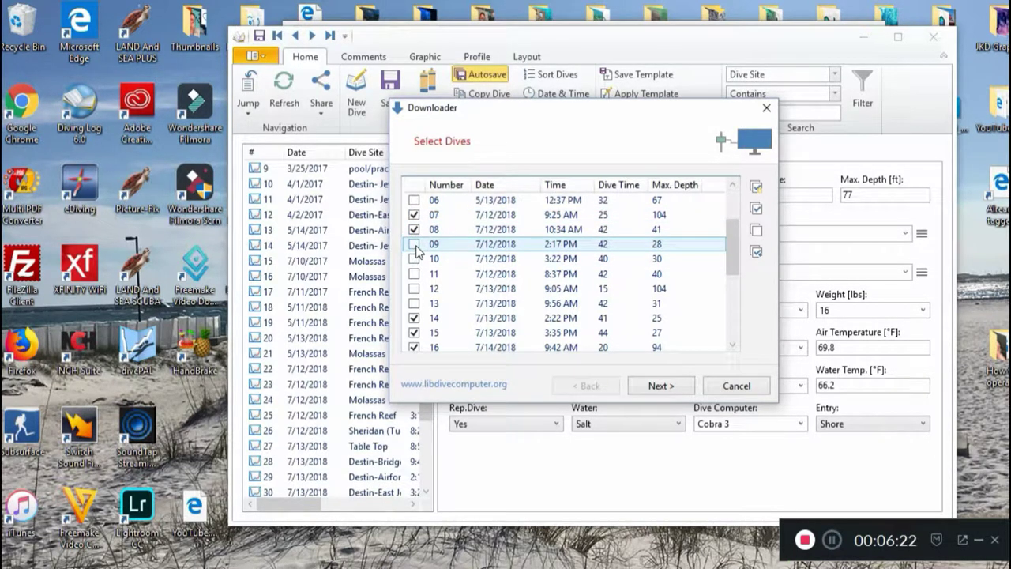
left_click(414, 244)
left_click(414, 259)
left_click(414, 274)
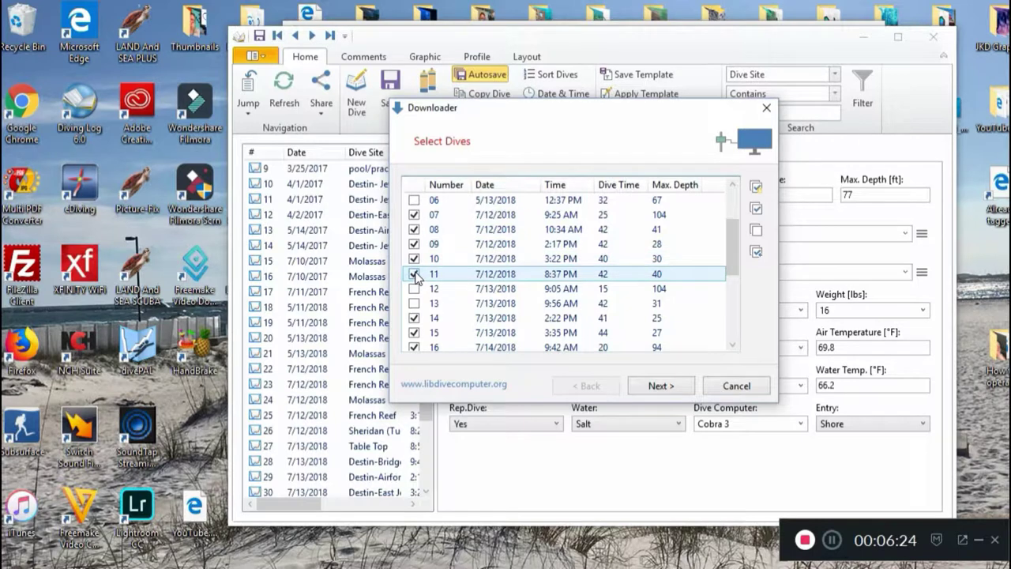
left_click(414, 289)
left_click(414, 303)
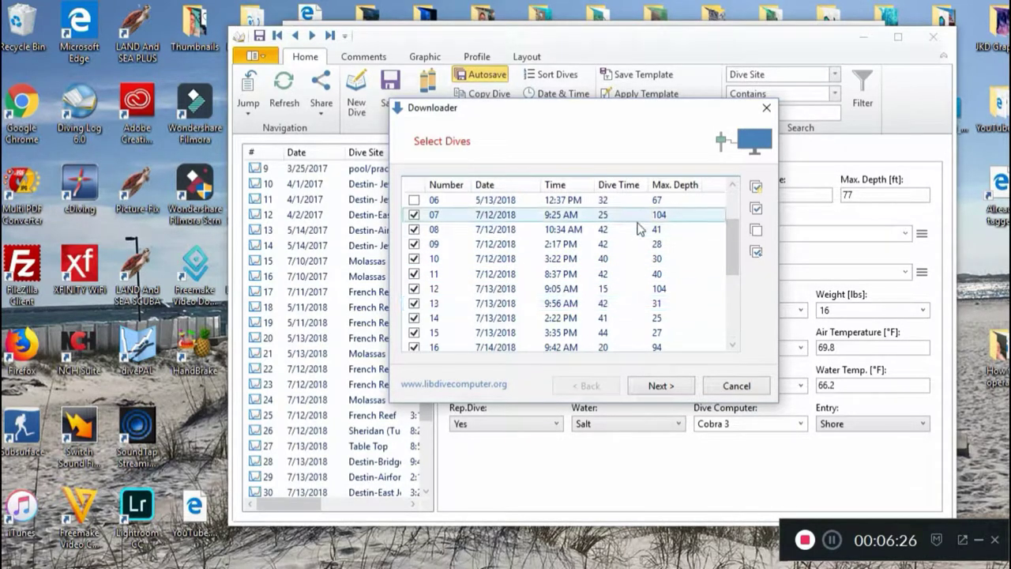
Add the two 5/13/2018 dives, 05 and 06, to the import selection
left_click(734, 187)
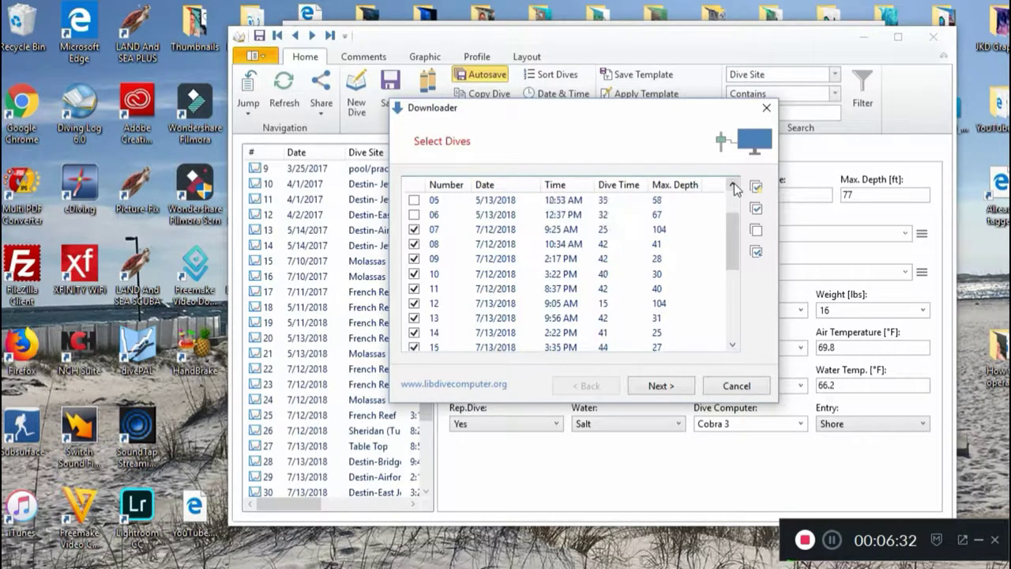
left_click(734, 186)
left_click(734, 186)
left_click(734, 186)
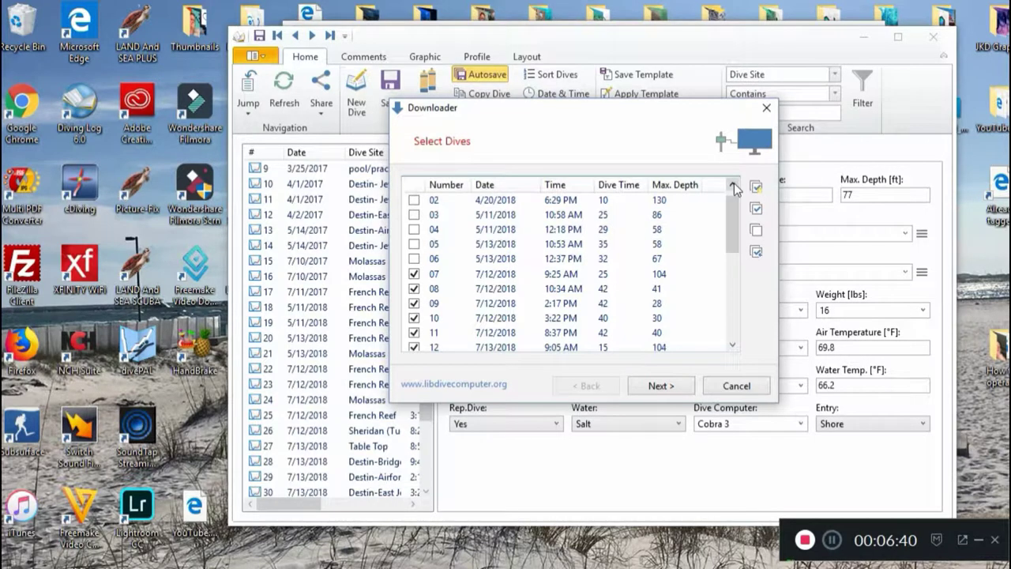
left_click(414, 260)
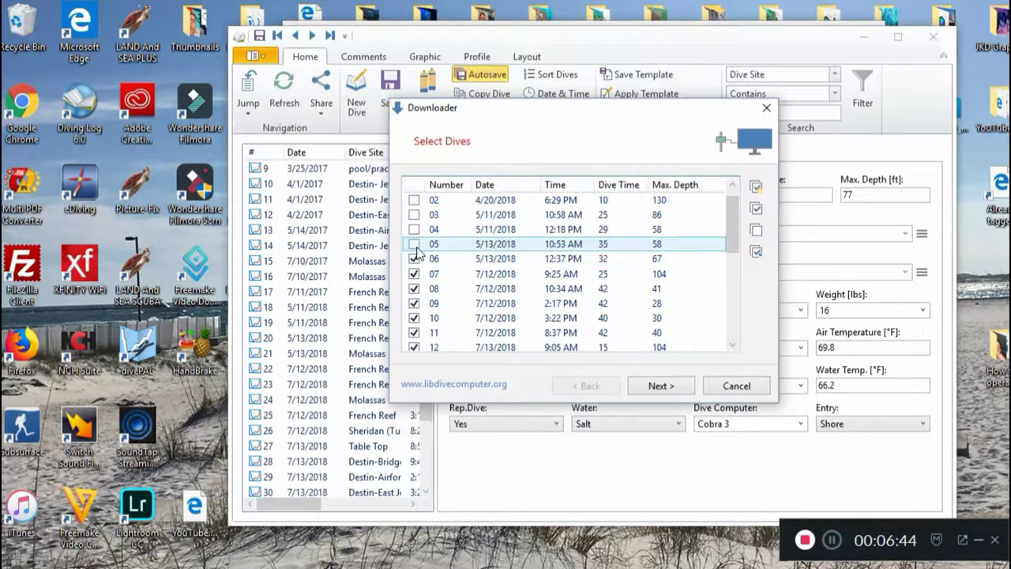
left_click(414, 245)
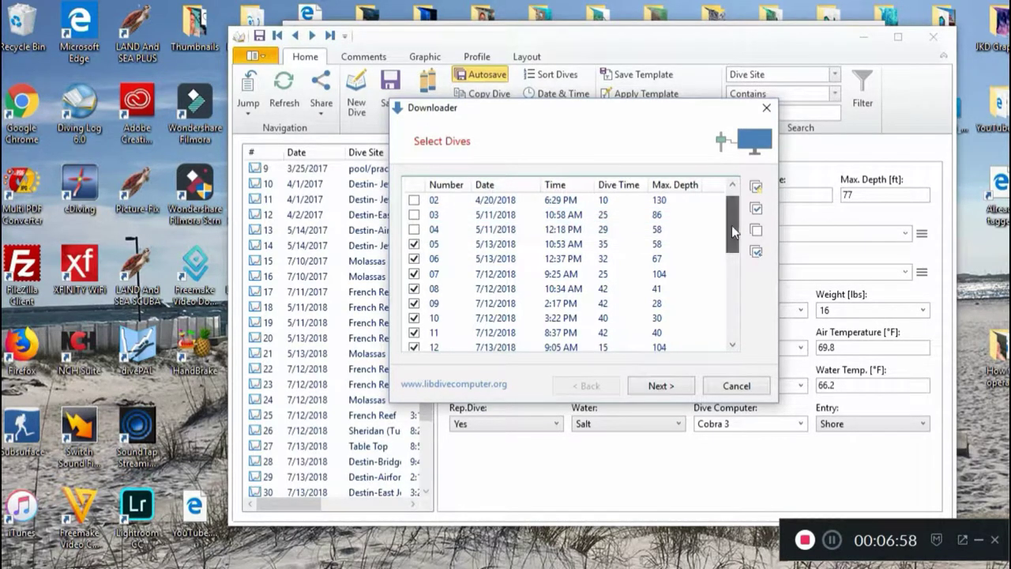
Add the 5/11/2018 dives, 03 and 04, to the import selection and leave dive 02 excluded
left_click_drag(731, 225, 731, 221)
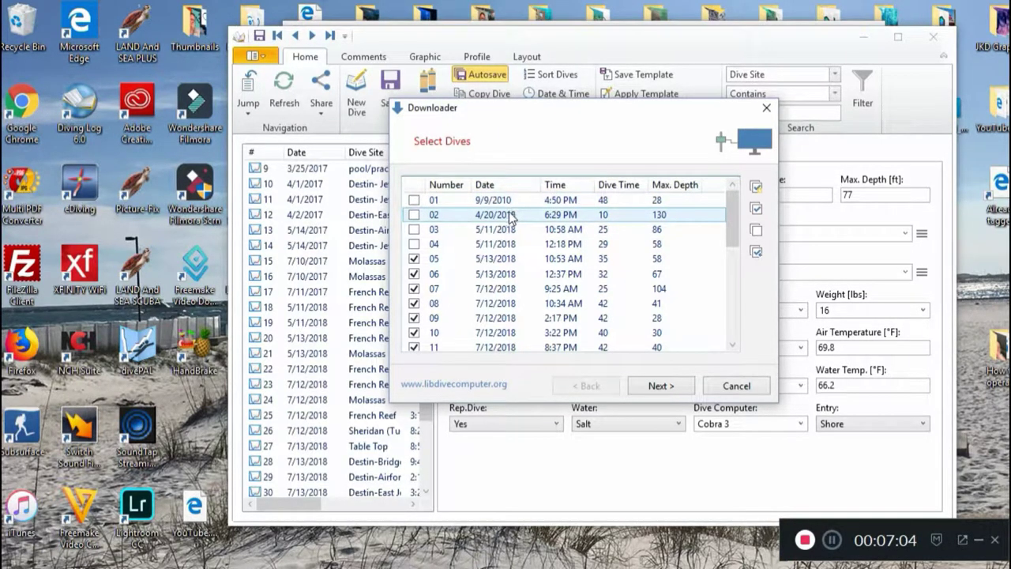
left_click(414, 215)
left_click(414, 230)
left_click(435, 228)
left_click(417, 218)
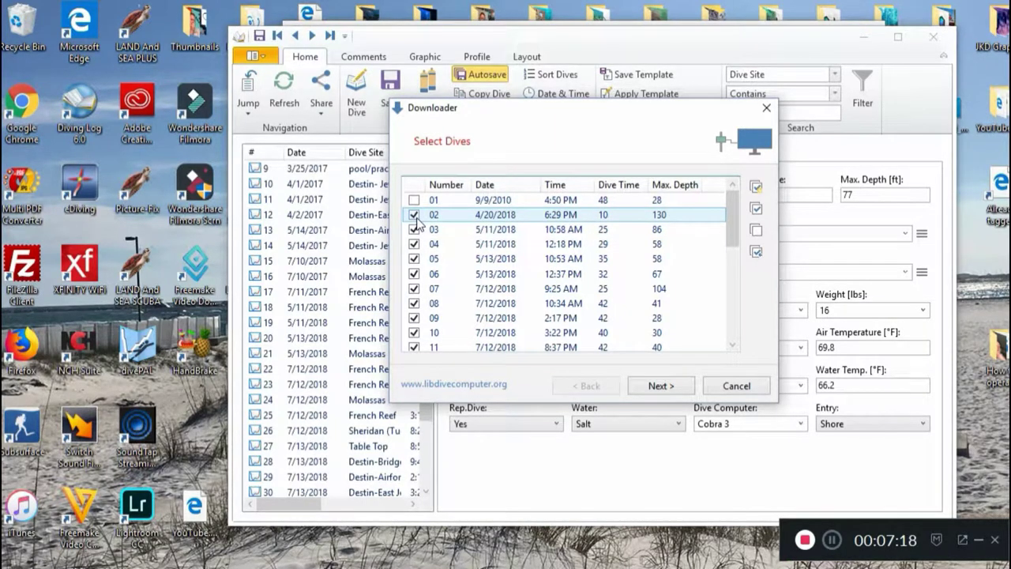
left_click(413, 214)
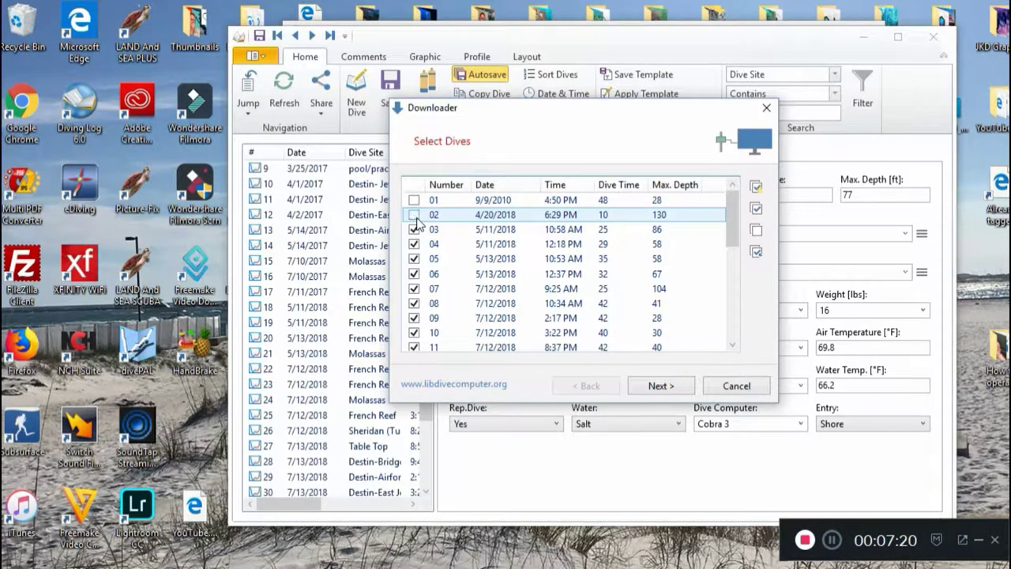
Import the selected dives by adding them to the end of the logbook
left_click(666, 386)
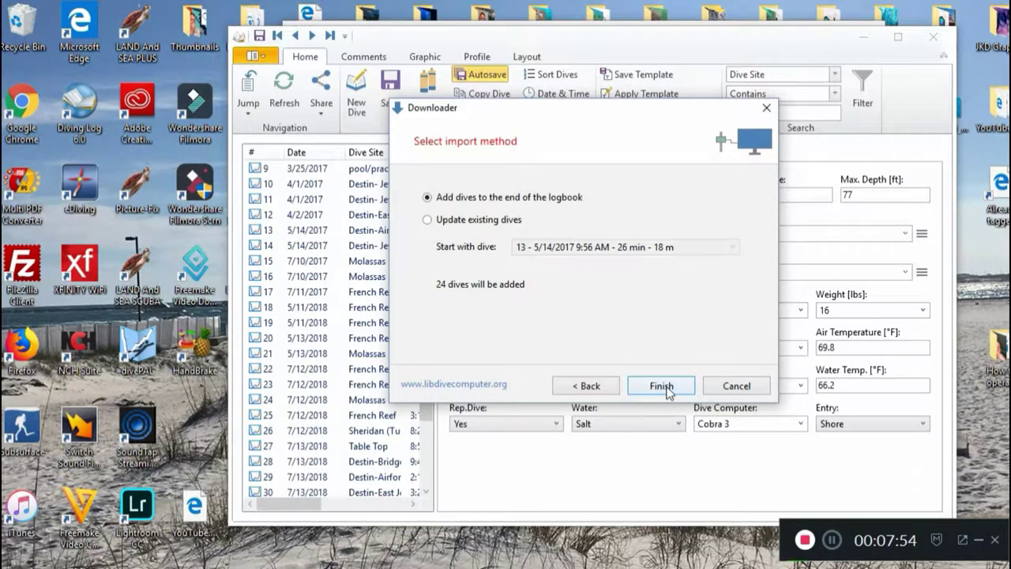
left_click(668, 391)
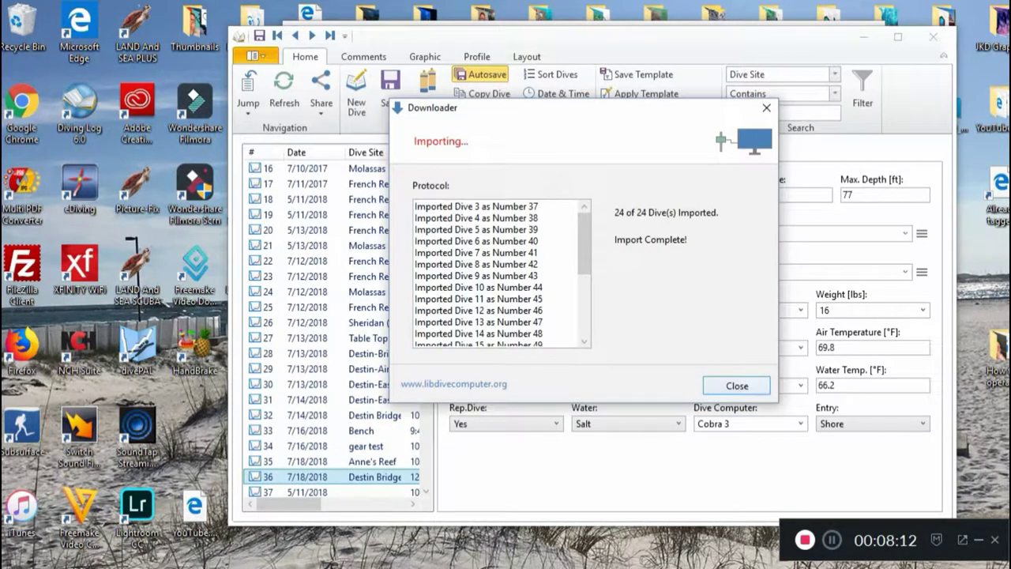
Close the completed import and compare the logbook details of dive 33 with those of imported dives 52, 53 and 54
left_click(737, 386)
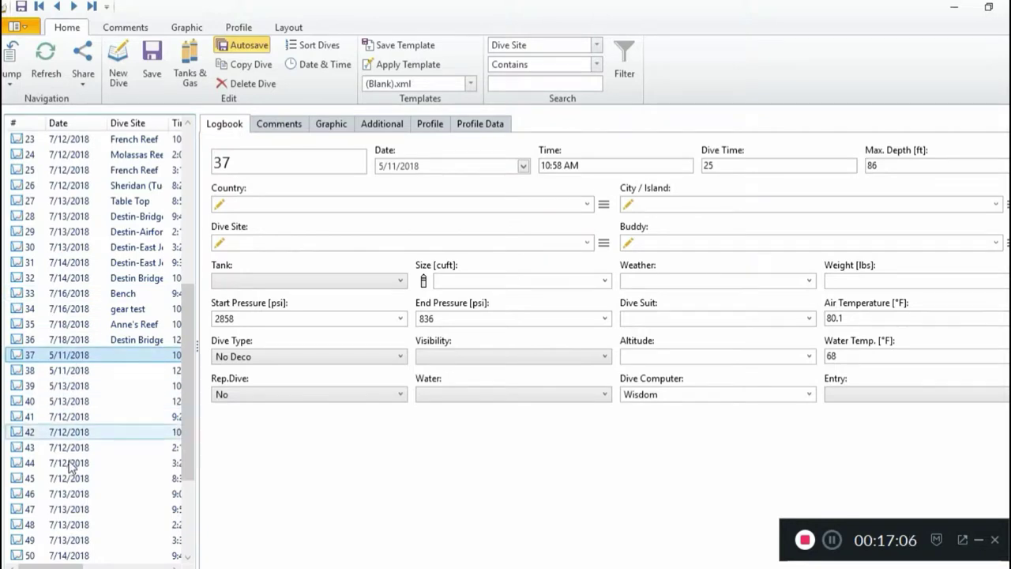
left_click(75, 296)
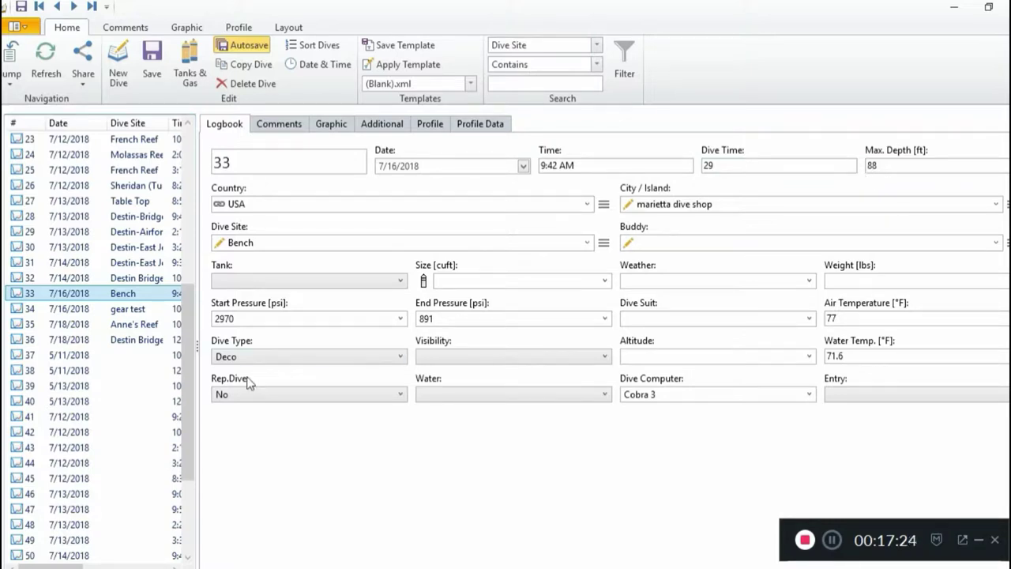
left_click_drag(184, 397, 187, 429)
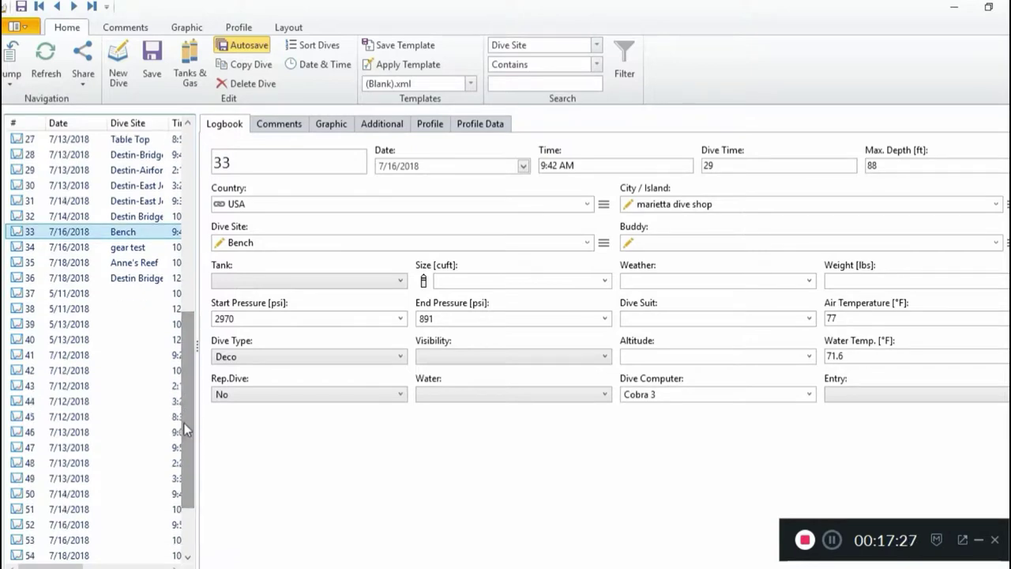
left_click(62, 542)
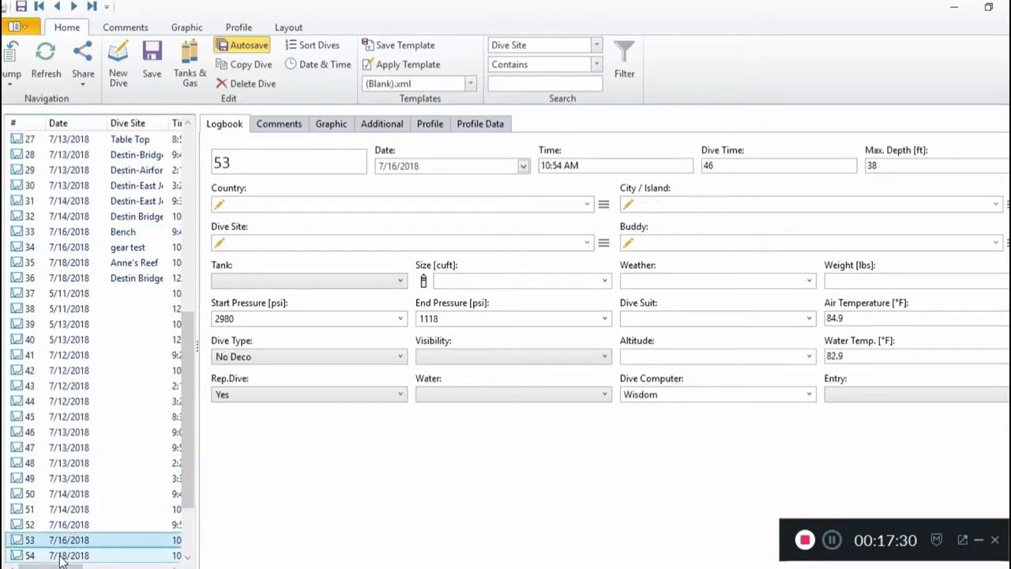
left_click(63, 556)
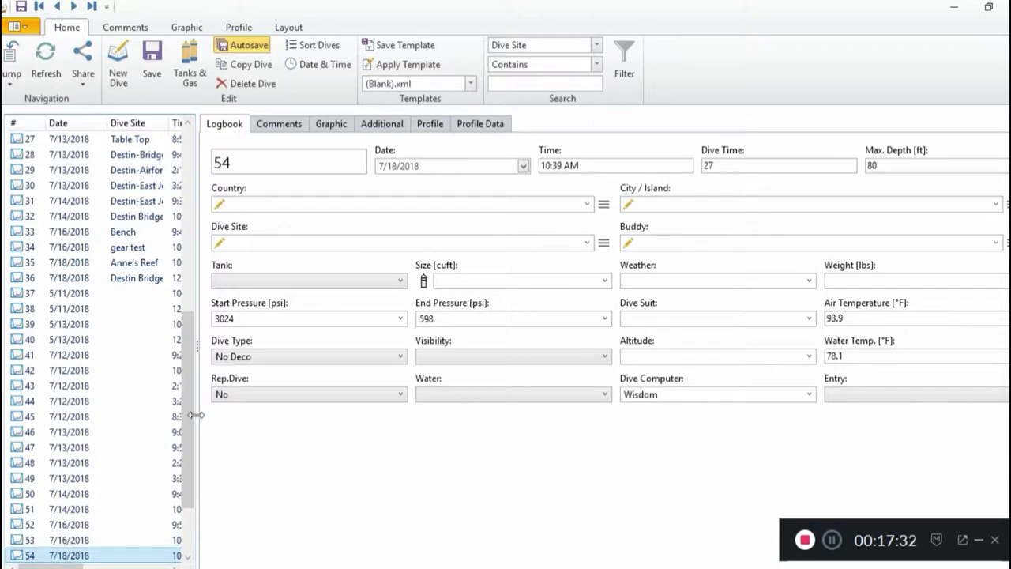
left_click_drag(190, 419, 190, 431)
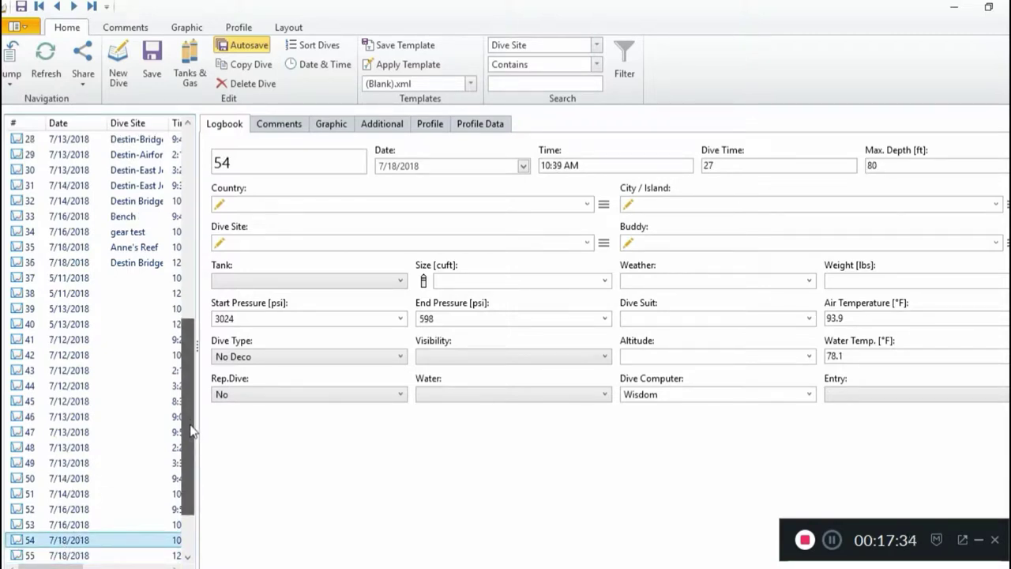
left_click(66, 510)
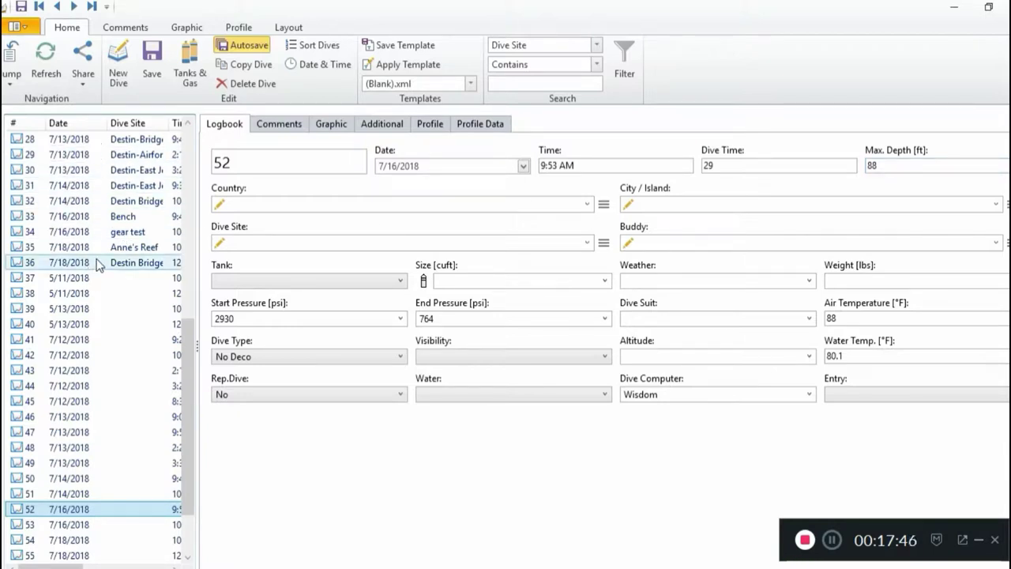
Open imported dive 41, dated 7/12/2018, and look at the available choices for its country and city/island
scroll(187, 303, "up", 2)
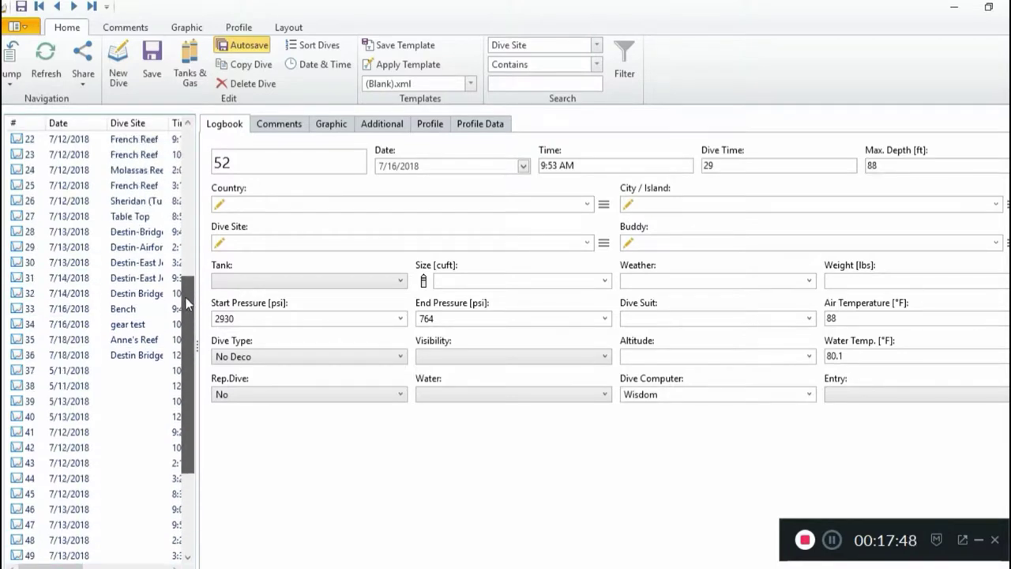
left_click_drag(186, 300, 187, 278)
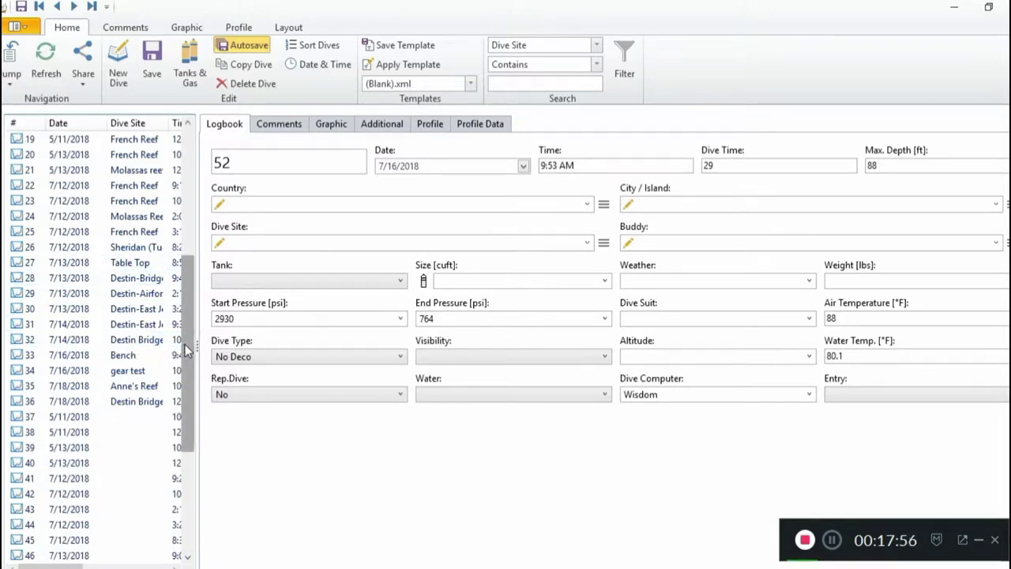
left_click_drag(187, 358, 186, 408)
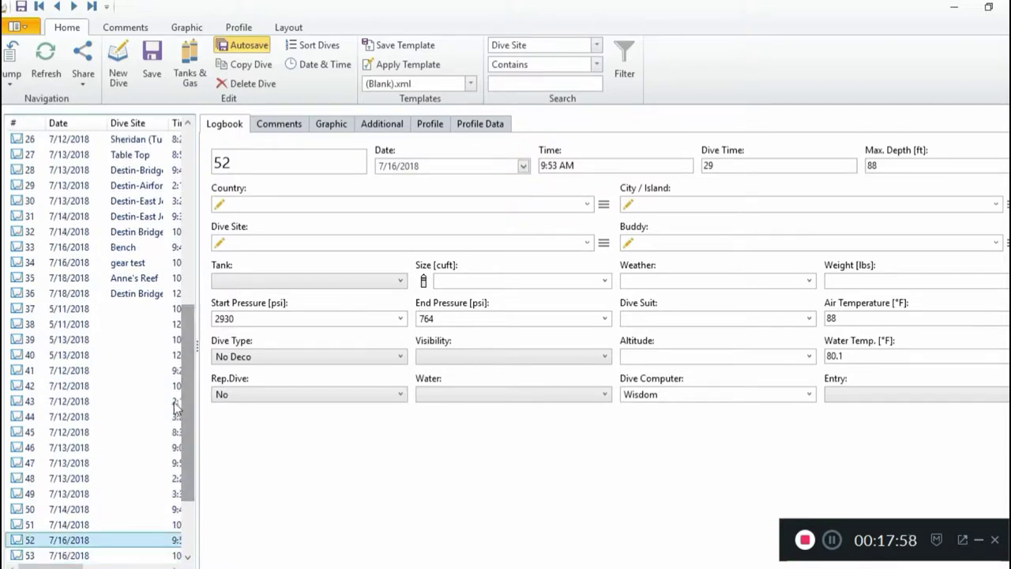
left_click(109, 371)
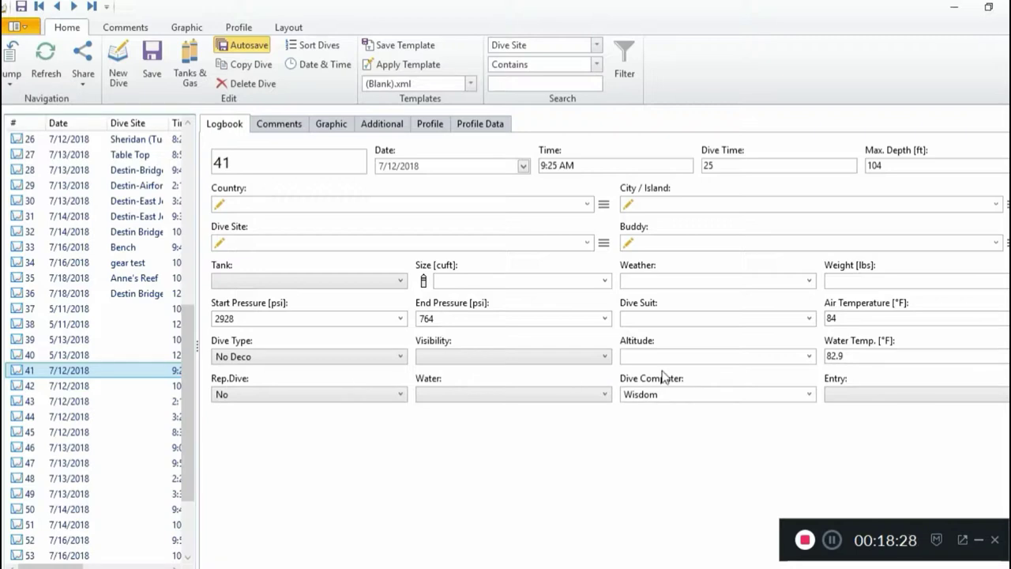
left_click(485, 363)
left_click(485, 363)
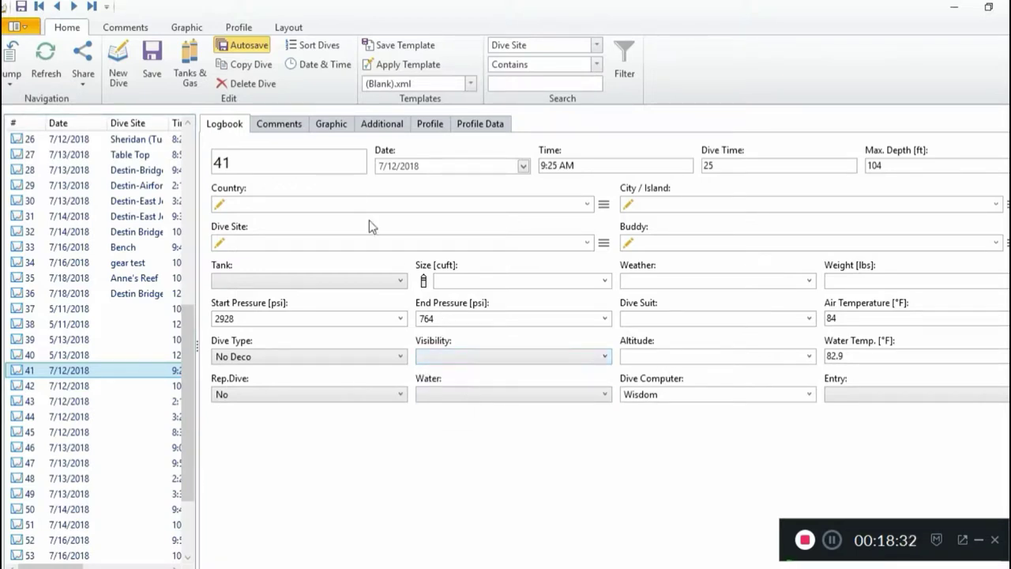
left_click(587, 204)
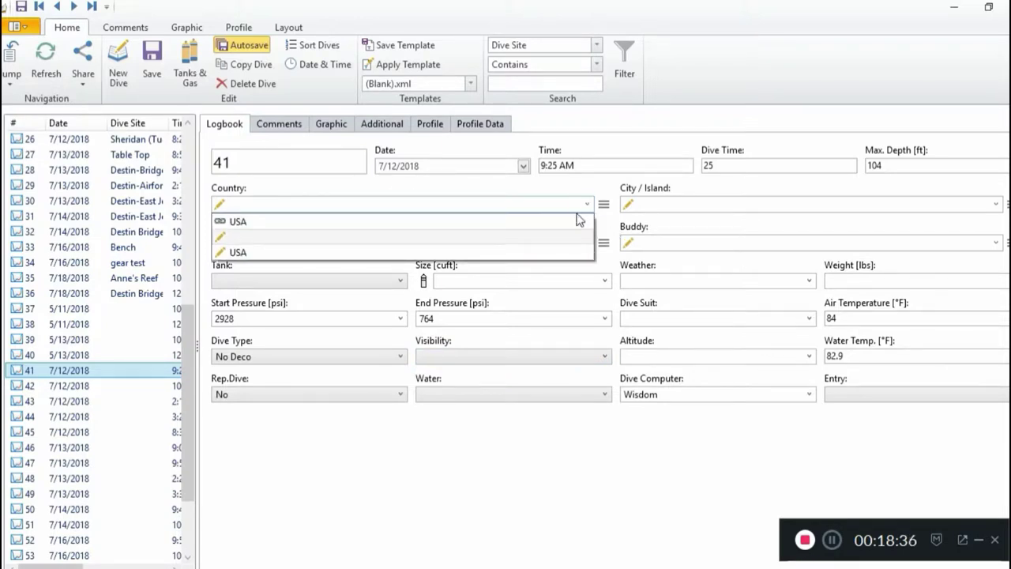
left_click(587, 204)
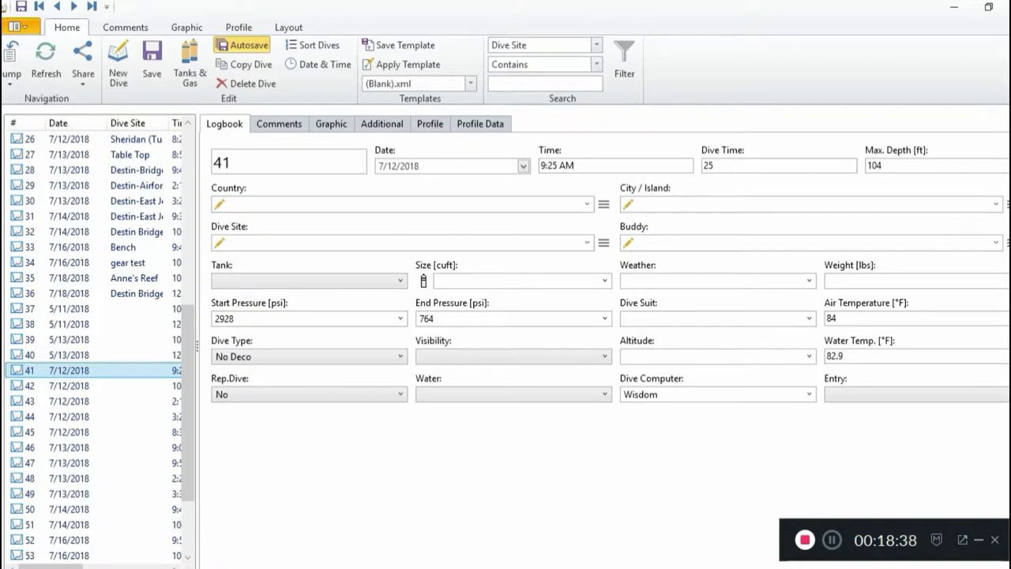
left_click(997, 205)
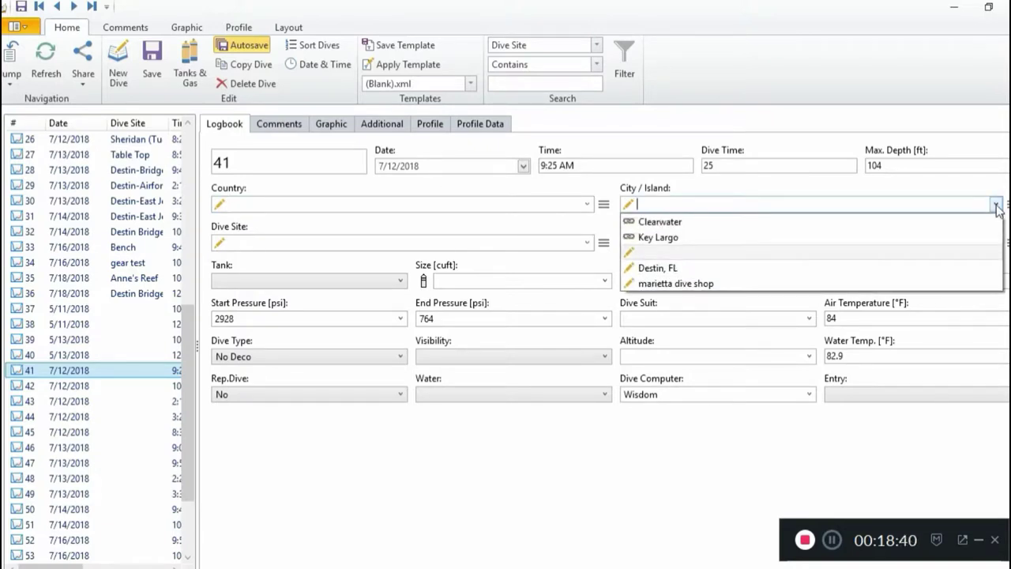
left_click(997, 204)
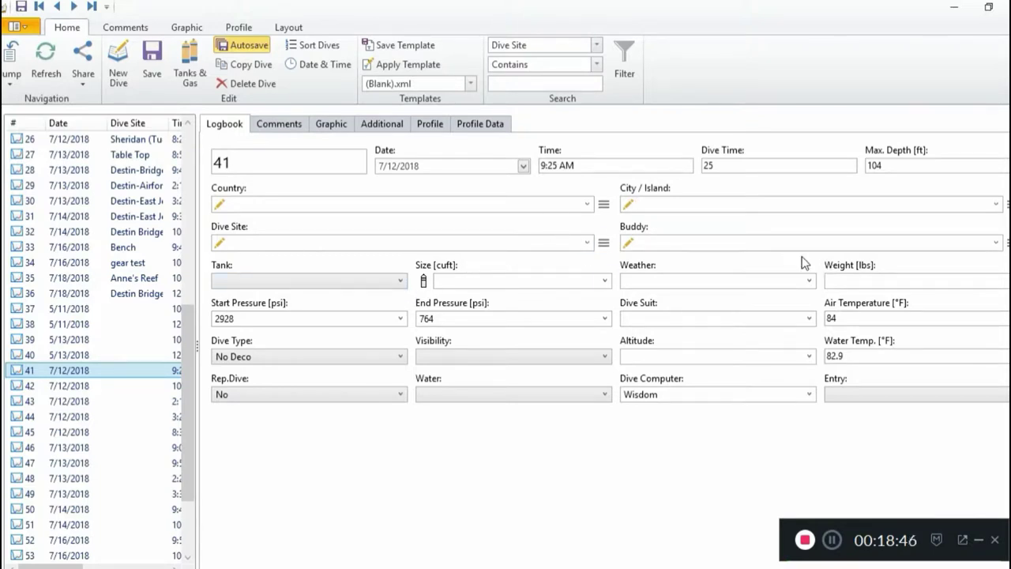
Review dive 41's additional details, including the available trips, and its comments before returning to the main logbook details
left_click(388, 128)
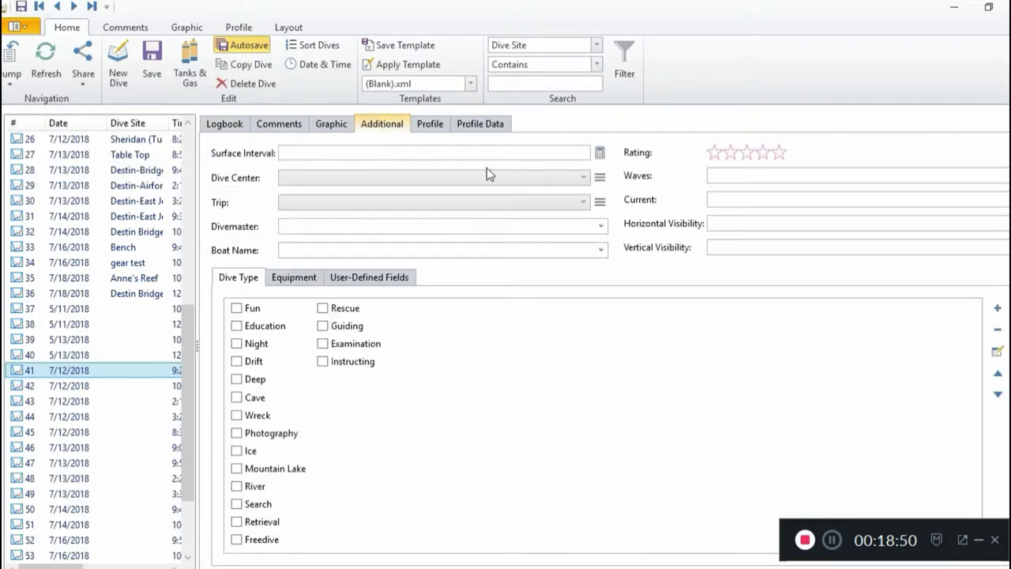
left_click(582, 204)
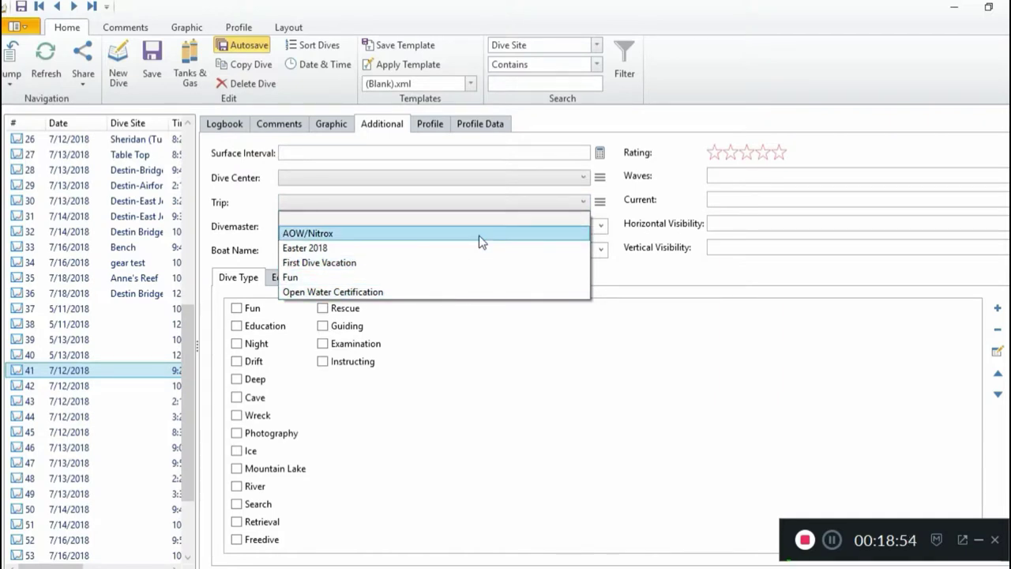
left_click(582, 207)
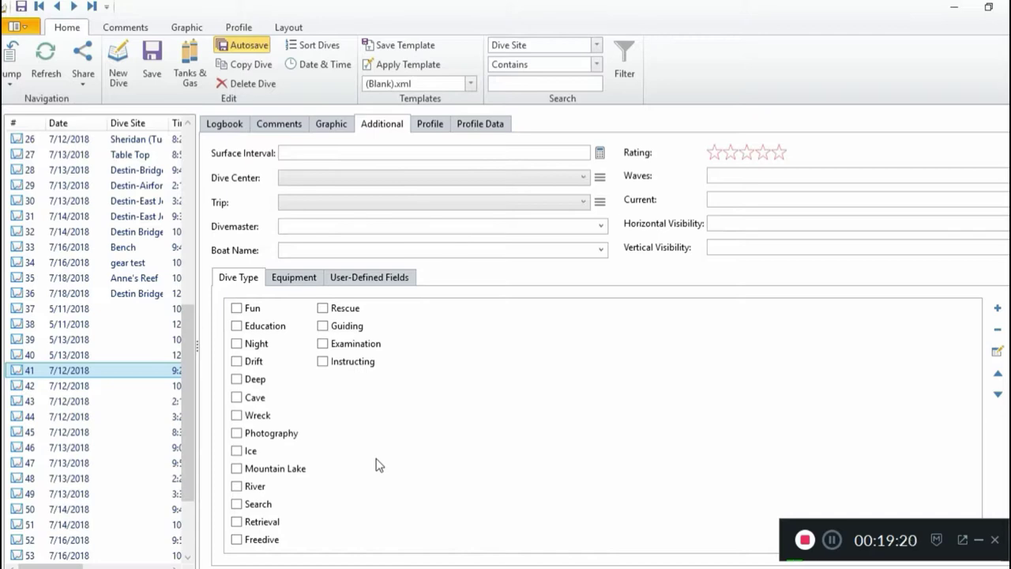
left_click(290, 127)
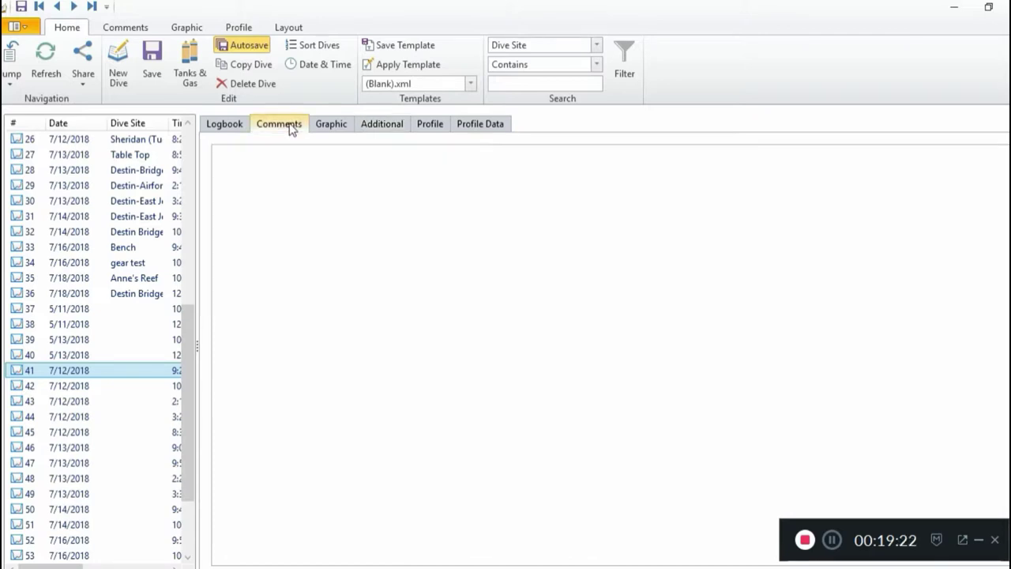
left_click(219, 126)
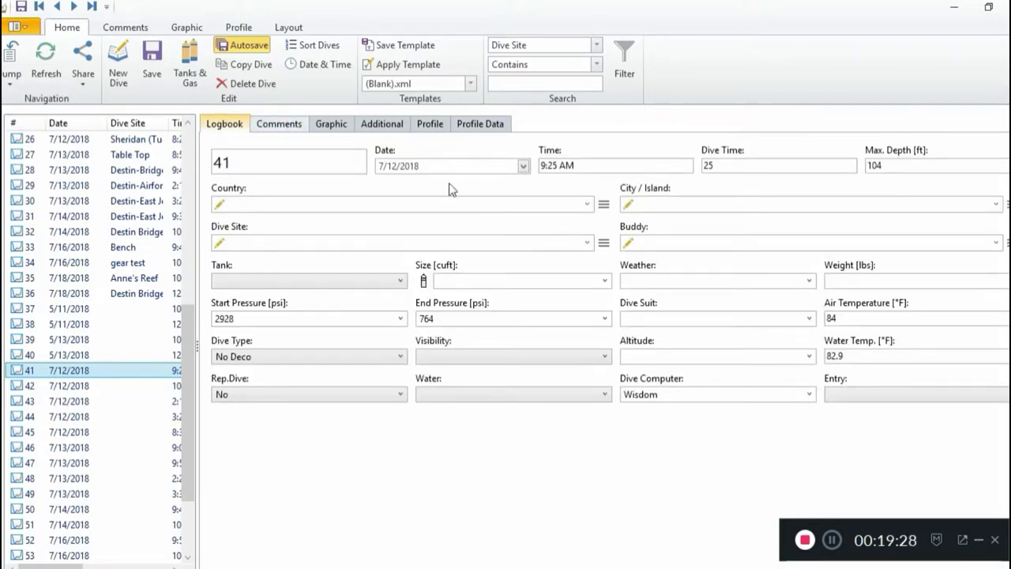
Open dive 36, dated 7/18/2018, and look through its logbook details, photos and additional data through to its depth profile
left_click(129, 303)
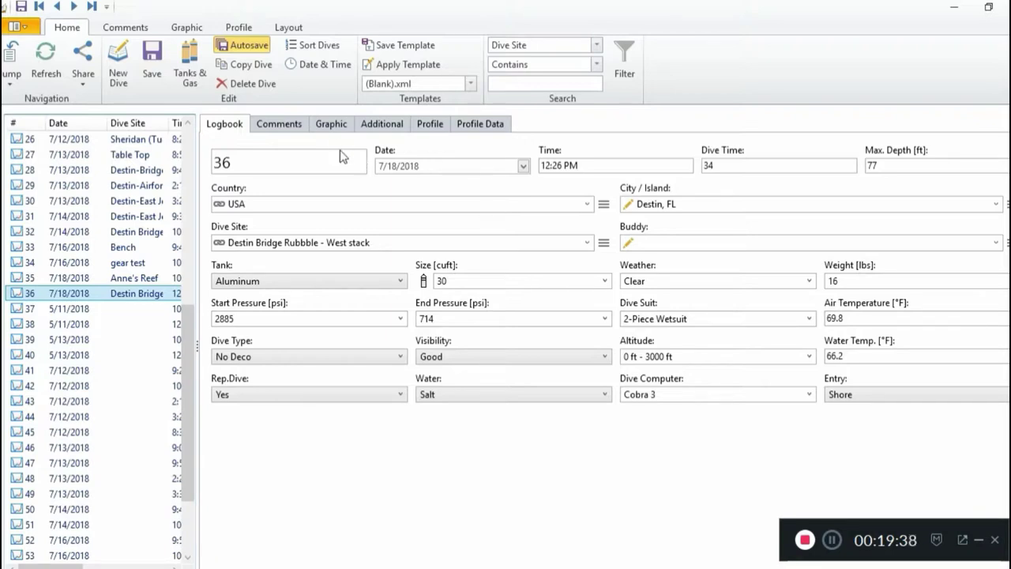
left_click(331, 125)
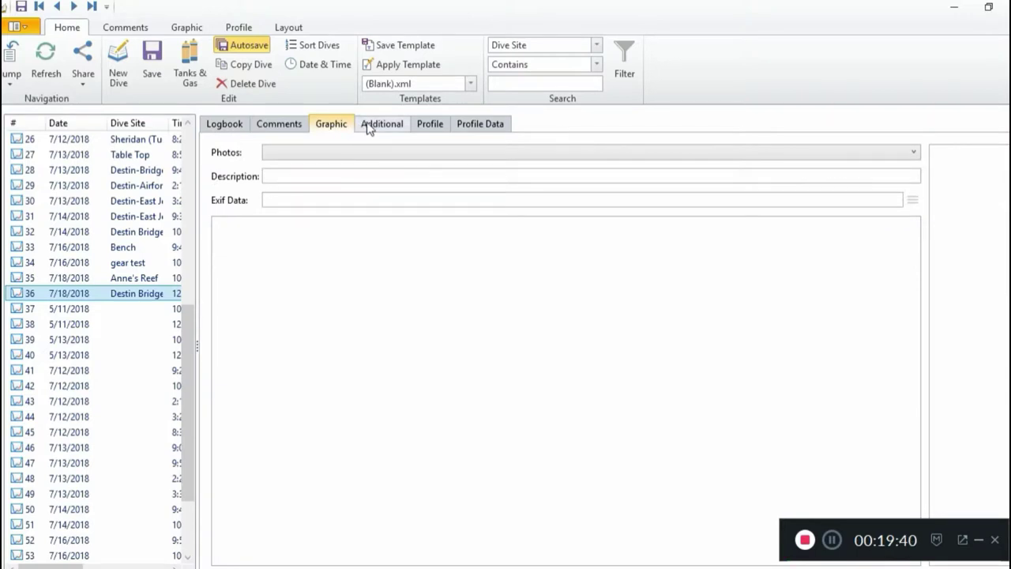
left_click(368, 124)
left_click(439, 127)
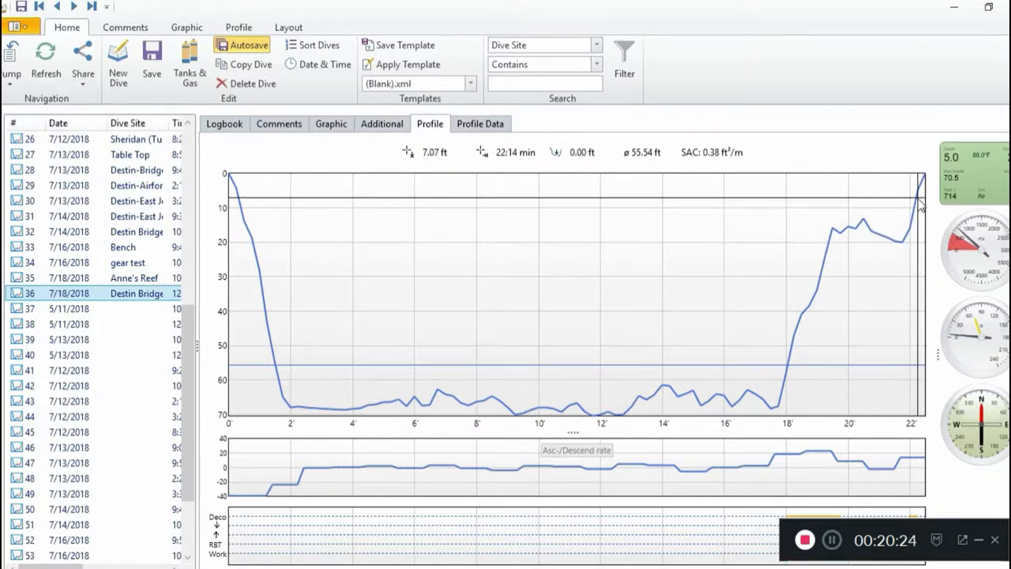
Trace the shallow stop and final ascent at the end of dive 36's depth profile to examine depth against time
key("Left")
key("Left")
key("Left")
key("Left")
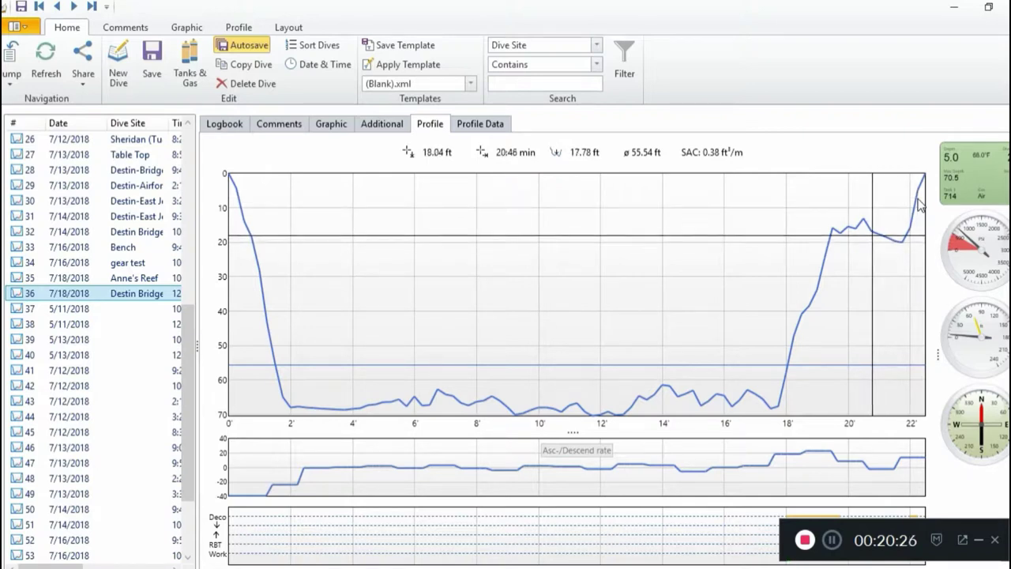
key("Left")
key("Right")
key("Right")
key("Right")
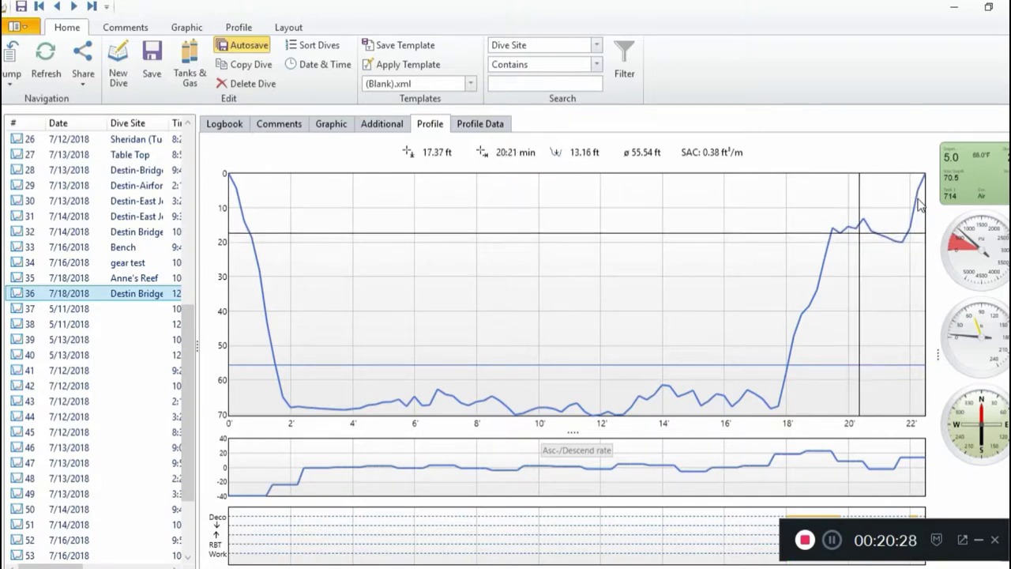
key("Left")
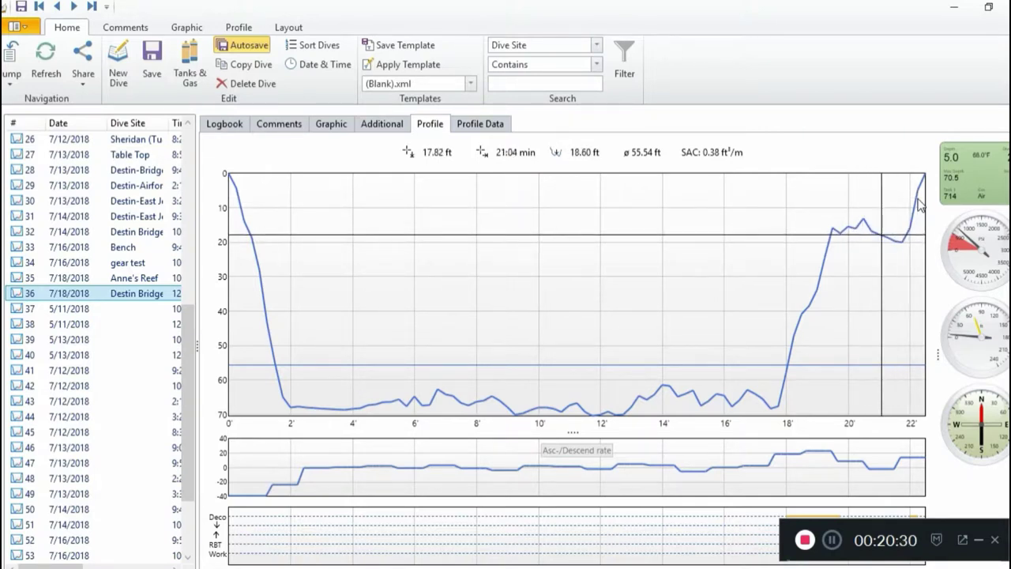
key("Right")
key("Right")
key("Right")
key("Right")
key("Right")
key("Right")
key("Right")
key("Right")
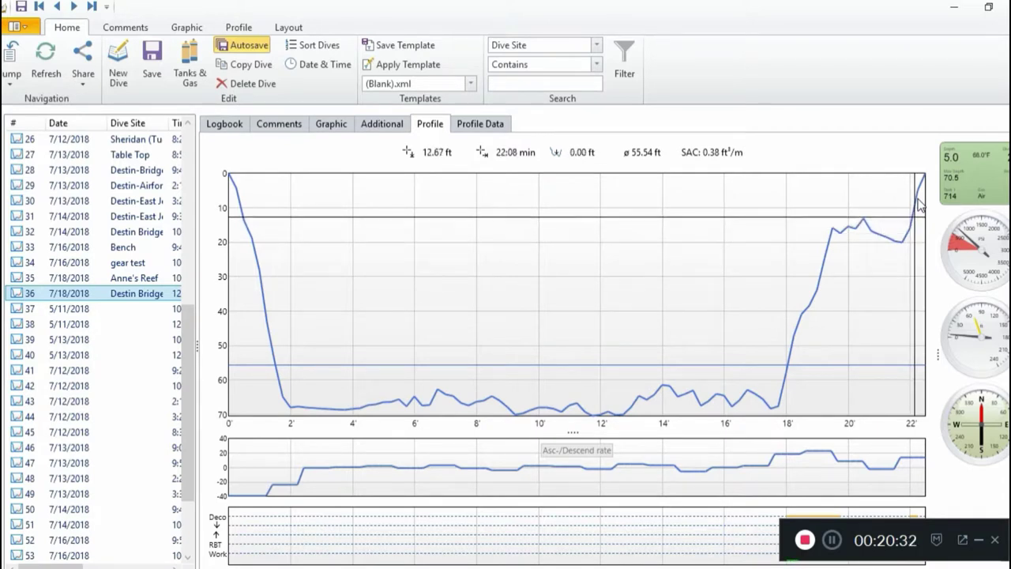
key("Left")
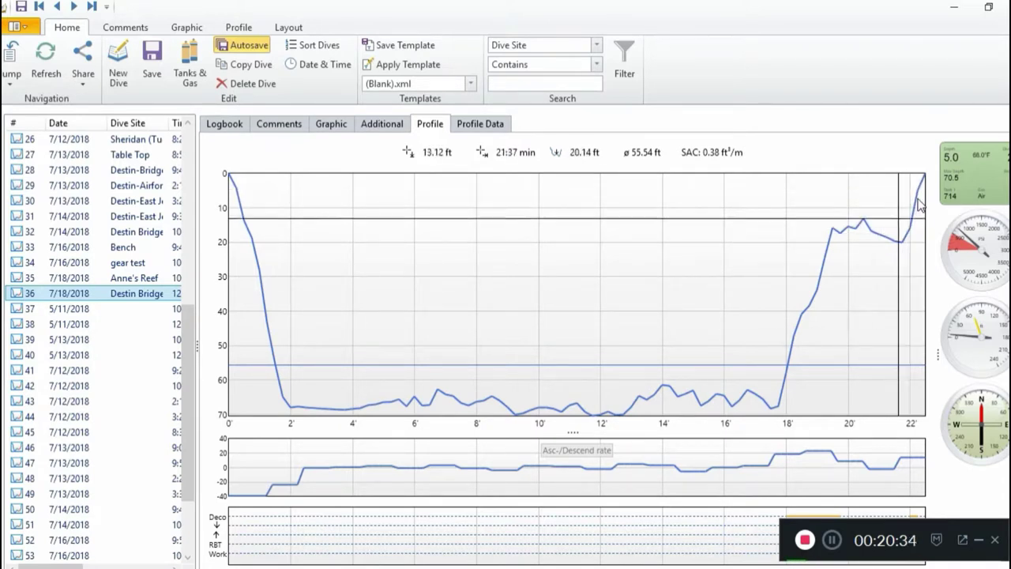
key("Right")
key("Right")
key("Right")
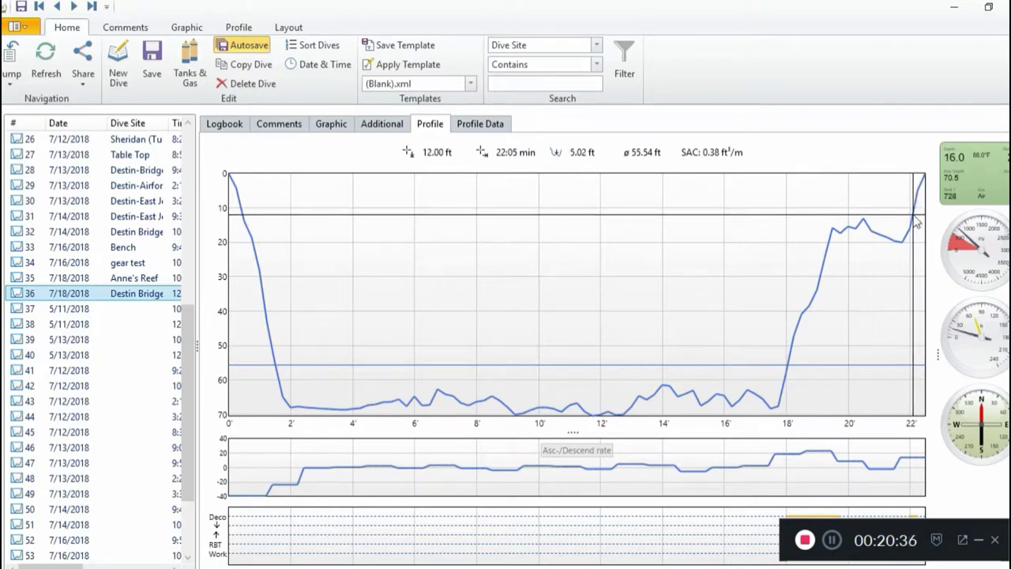
key("Right")
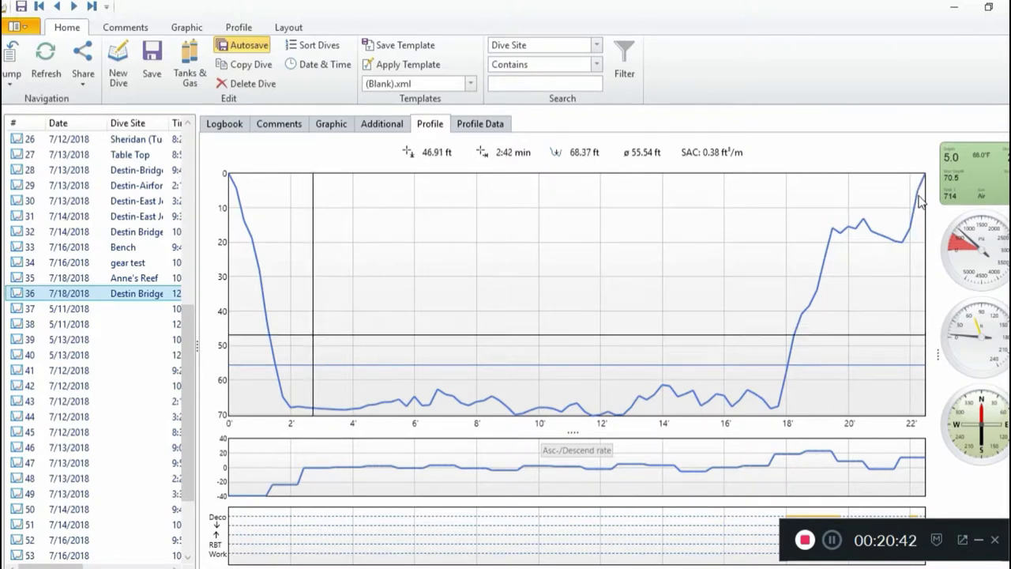
Open the depth profile of imported dive 58, dated 10/6/2018, and trace the shallow stop near its end
left_click_drag(196, 363, 186, 429)
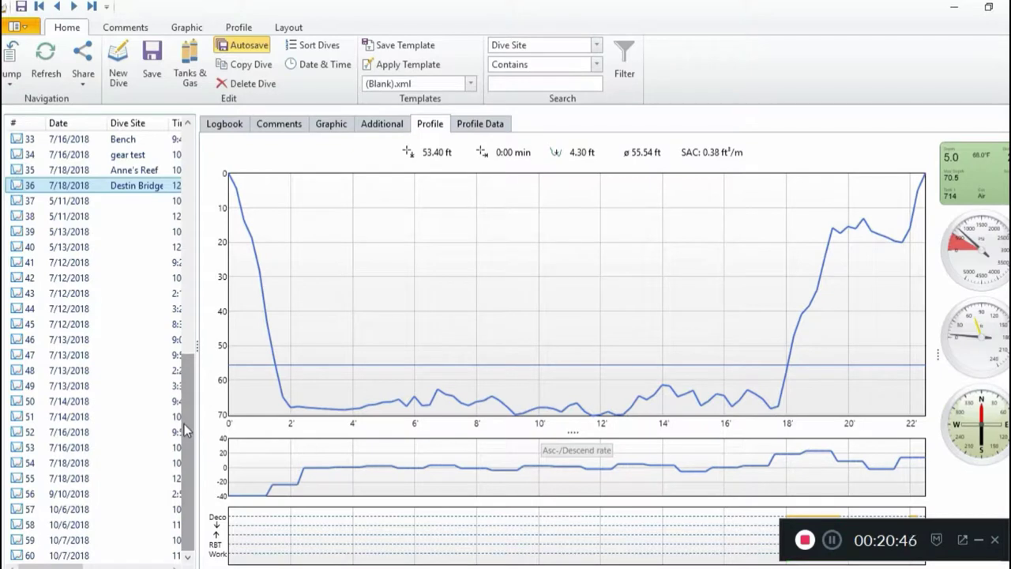
left_click(79, 524)
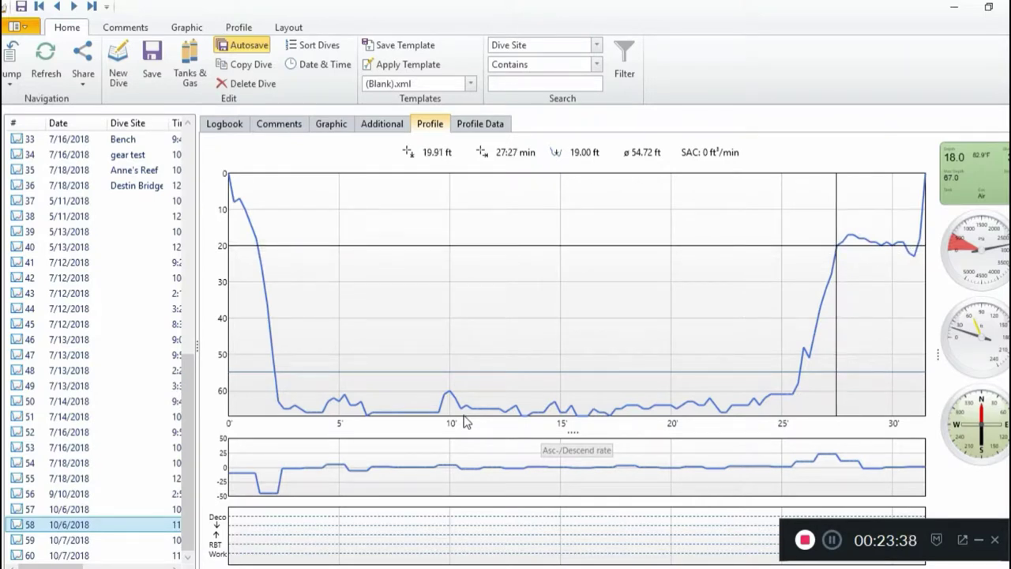
key("Right")
key("Right")
key("Right")
key("Right")
key("Right")
key("Right")
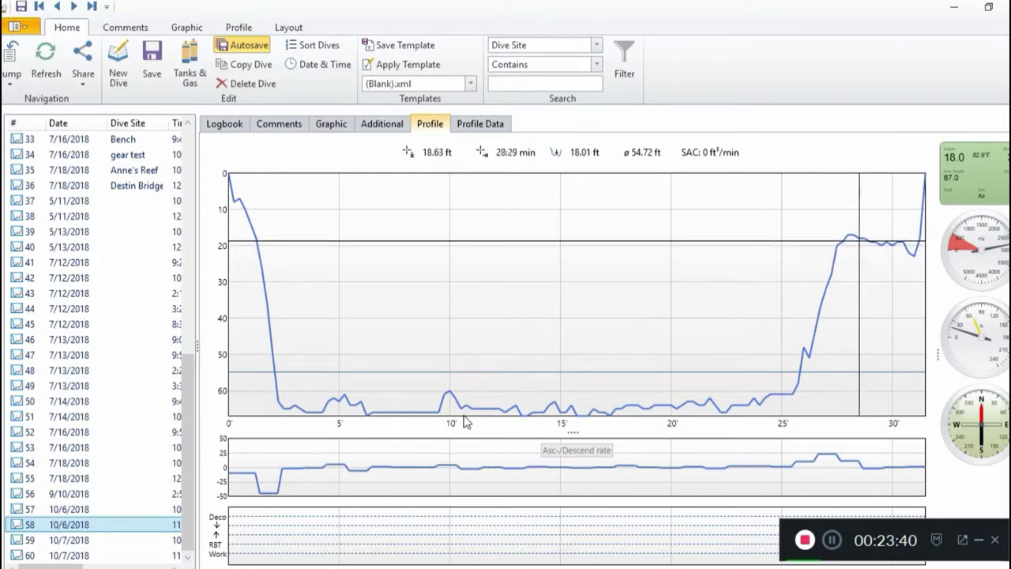
key("Right")
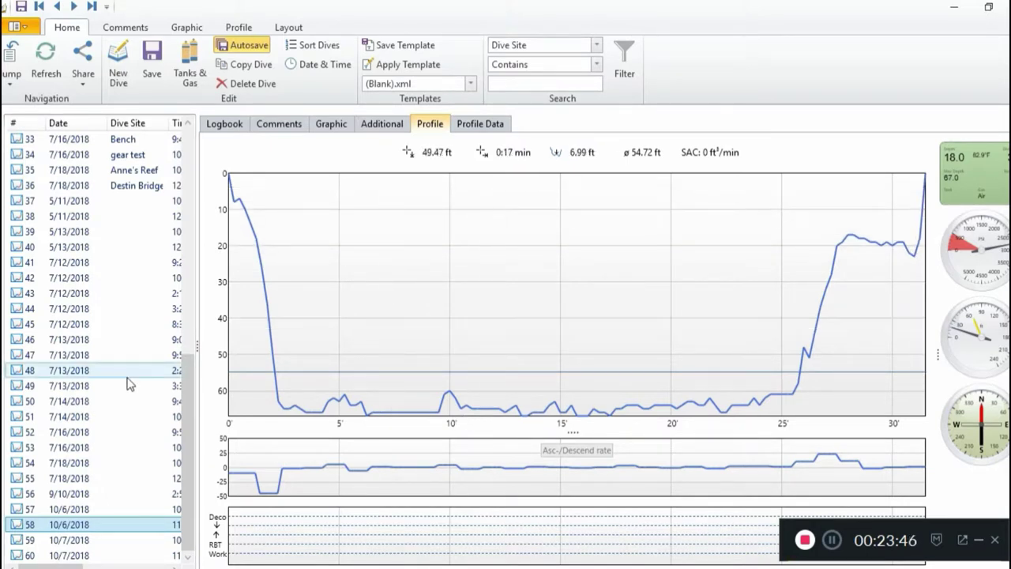
View the depth profiles of dives 59 and 57, and compare the main logbook details of dives 57 and 58
left_click(66, 546)
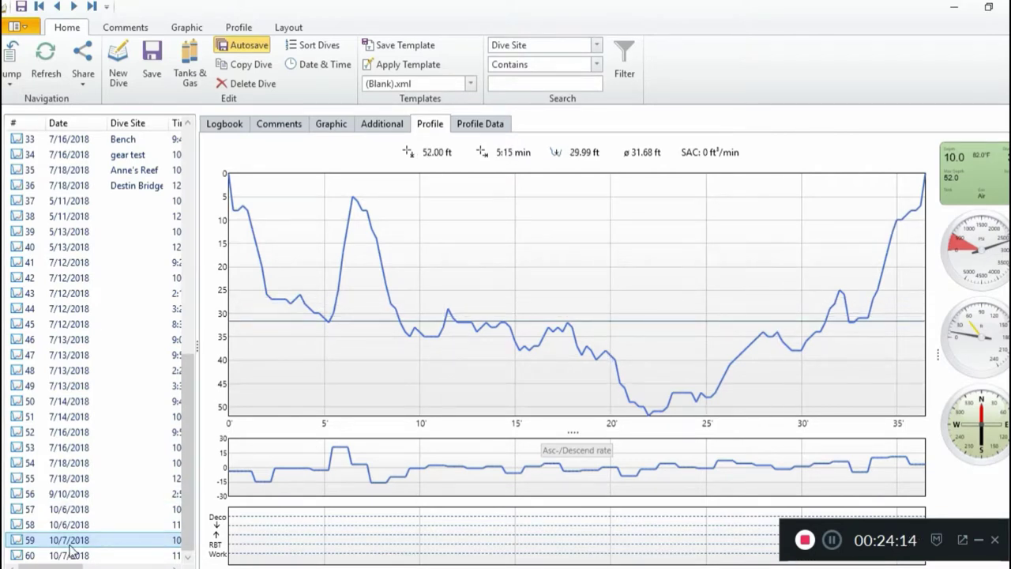
left_click(73, 511)
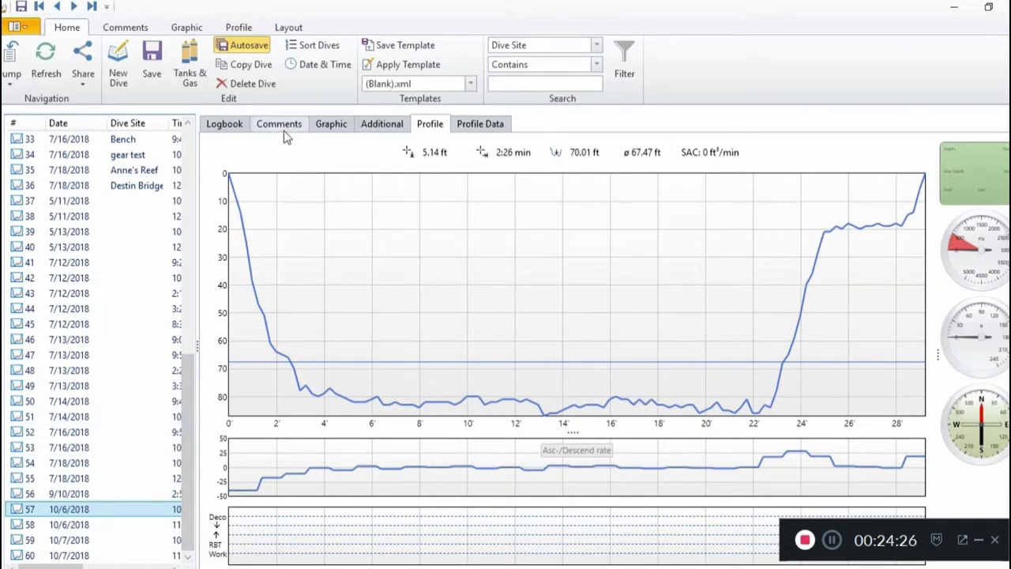
left_click(226, 125)
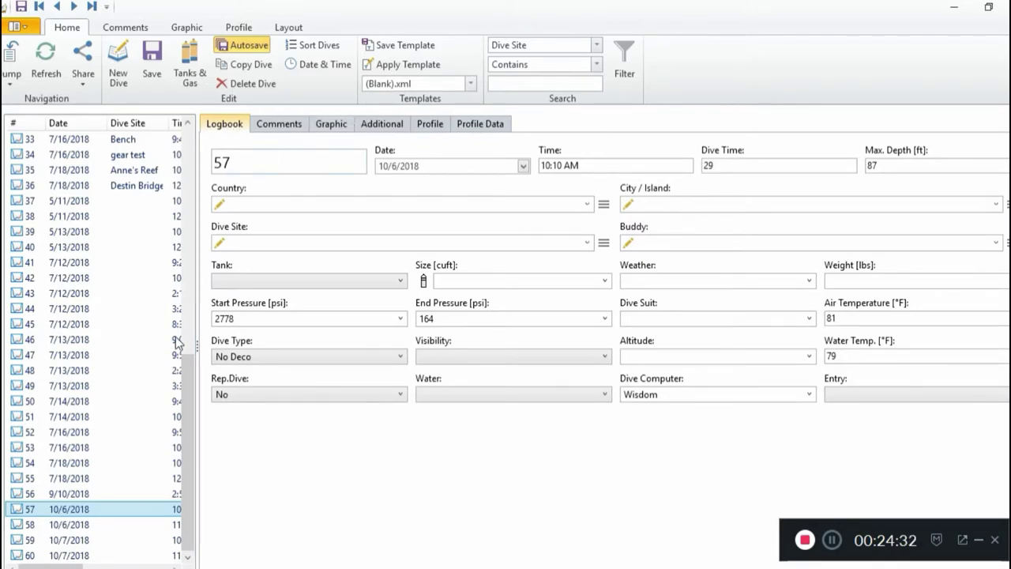
left_click(68, 526)
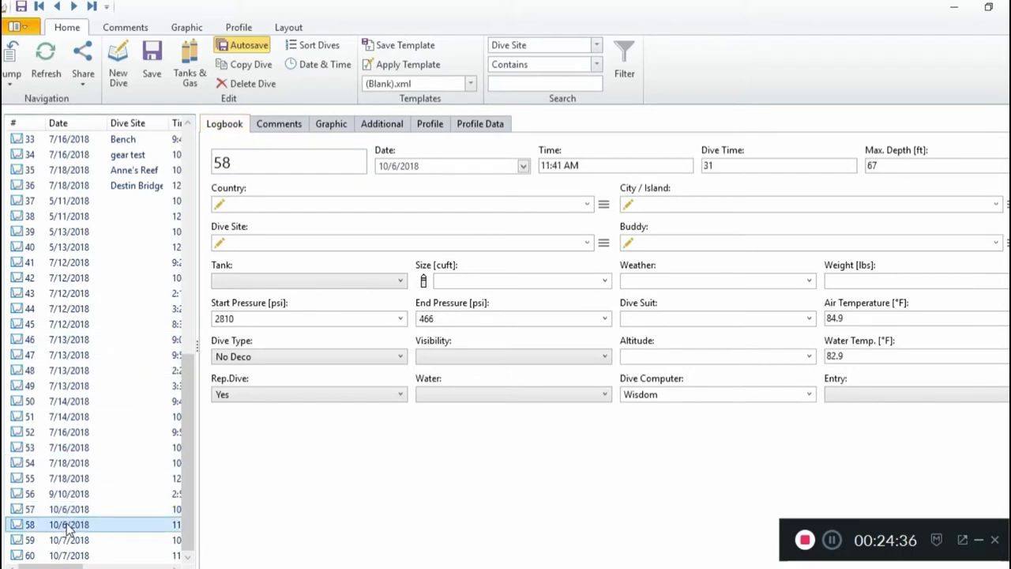
left_click(68, 510)
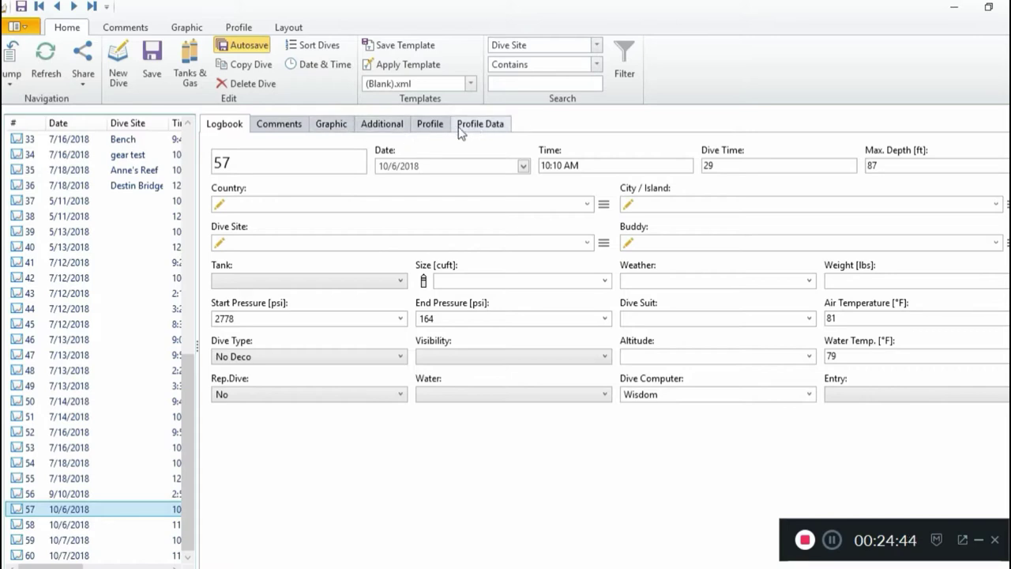
Look through dive 57's comments, photos, depth profile and Profile 1 data, ending on its additional details
left_click(276, 126)
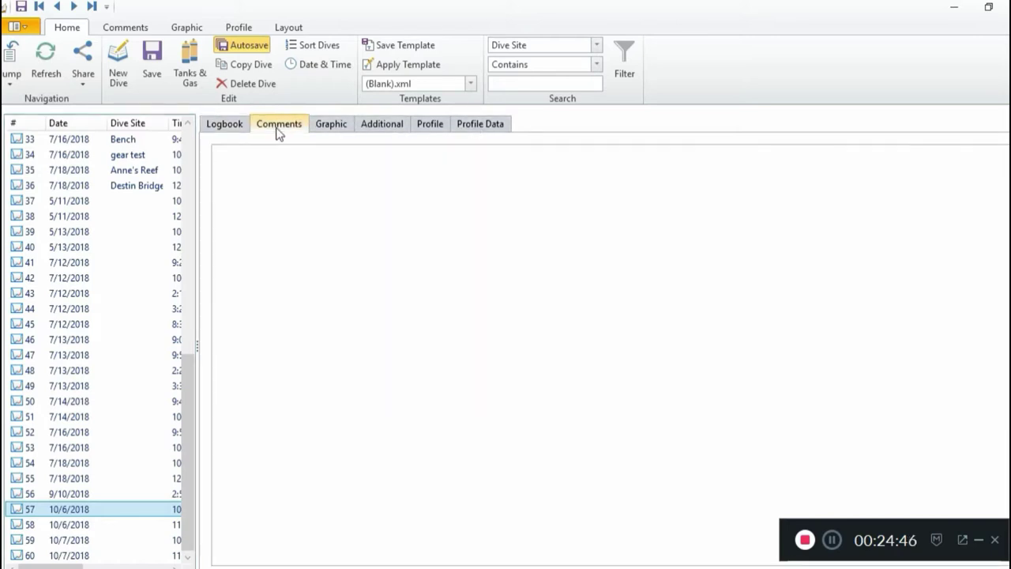
left_click(339, 127)
left_click(369, 126)
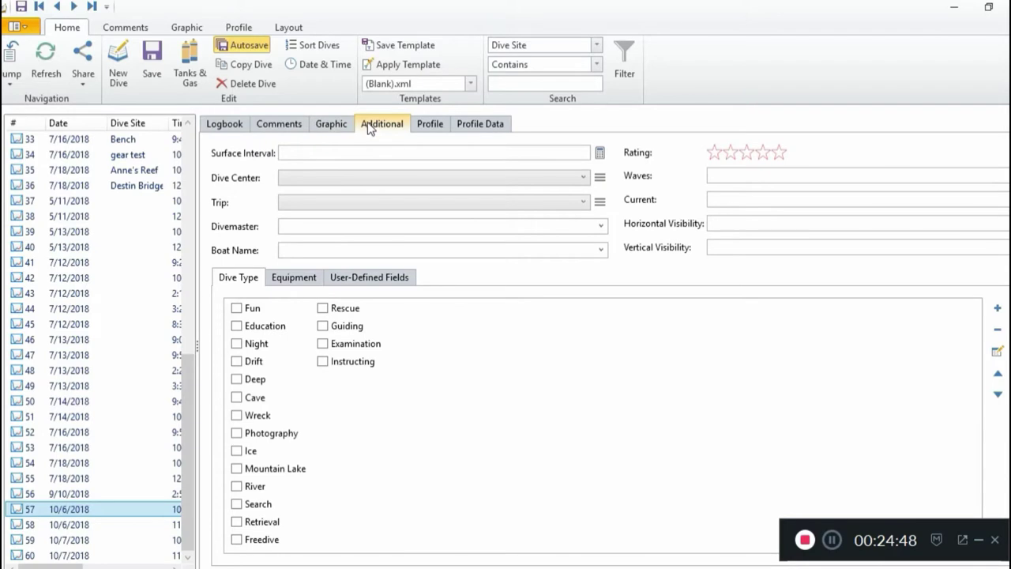
left_click(433, 130)
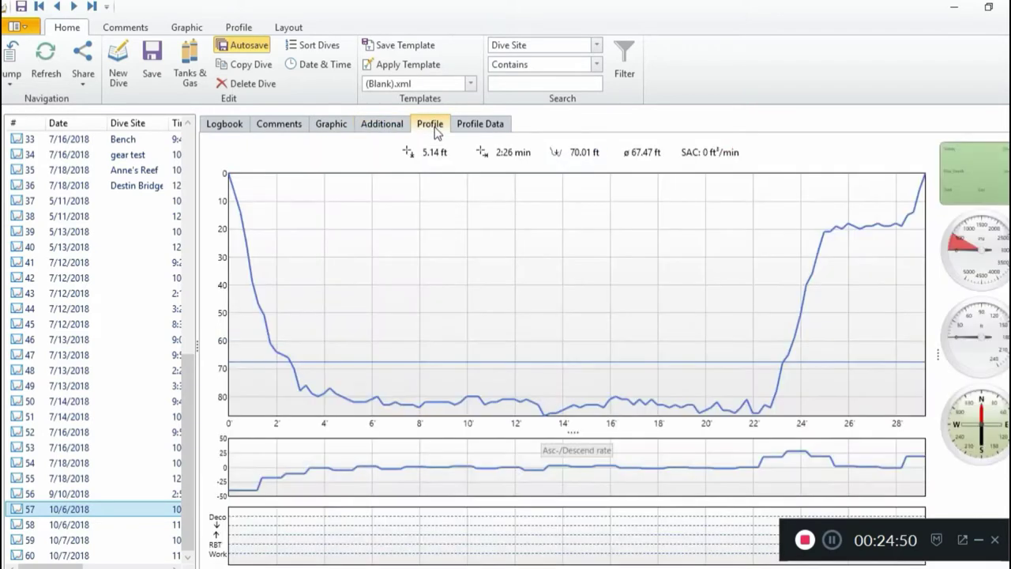
left_click(477, 128)
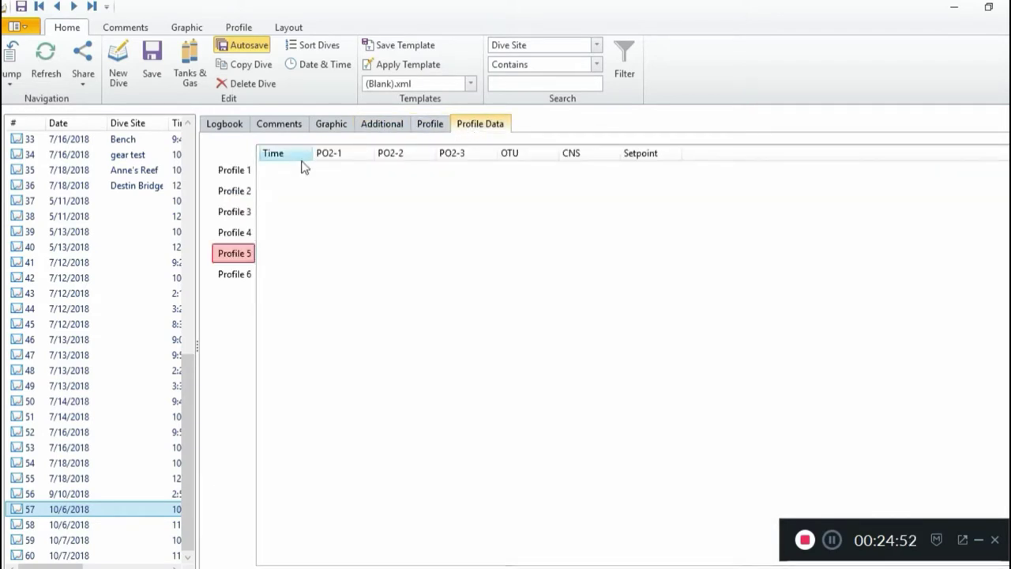
left_click(240, 170)
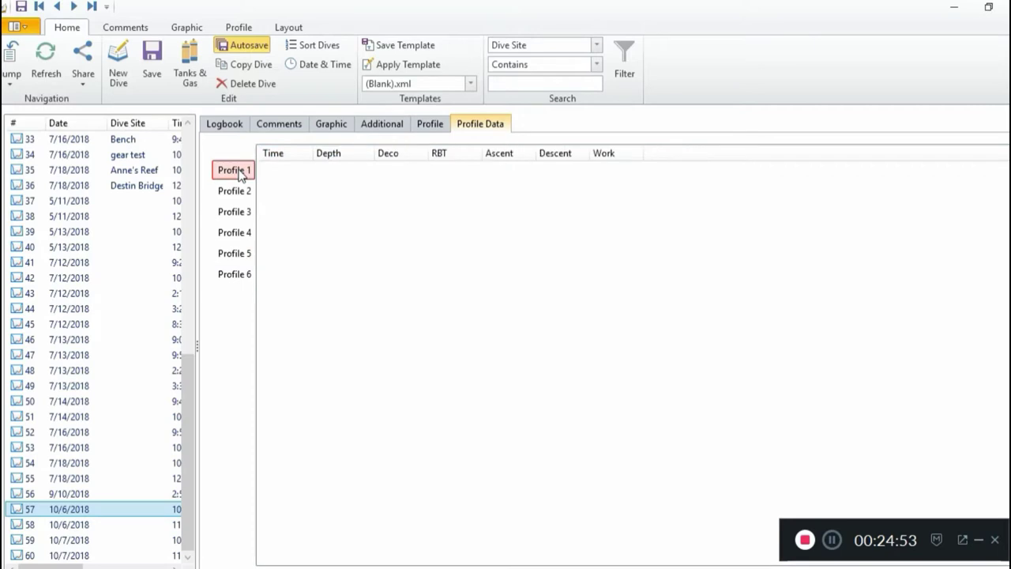
left_click(343, 126)
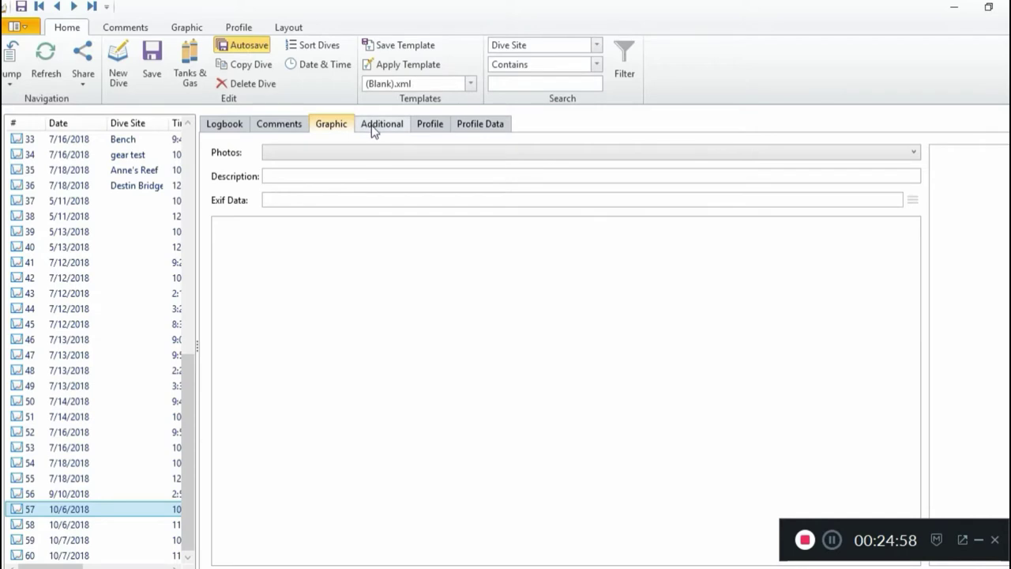
left_click(374, 130)
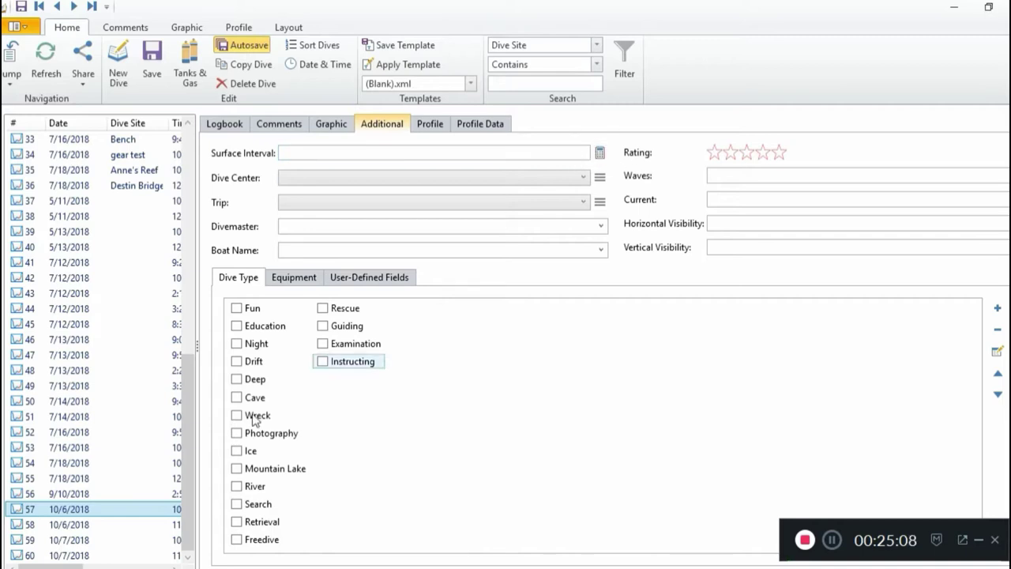
Compare the surface intervals in the additional details of dives 57, 58, 59, 60 and 55
left_click(59, 499, "ctrl")
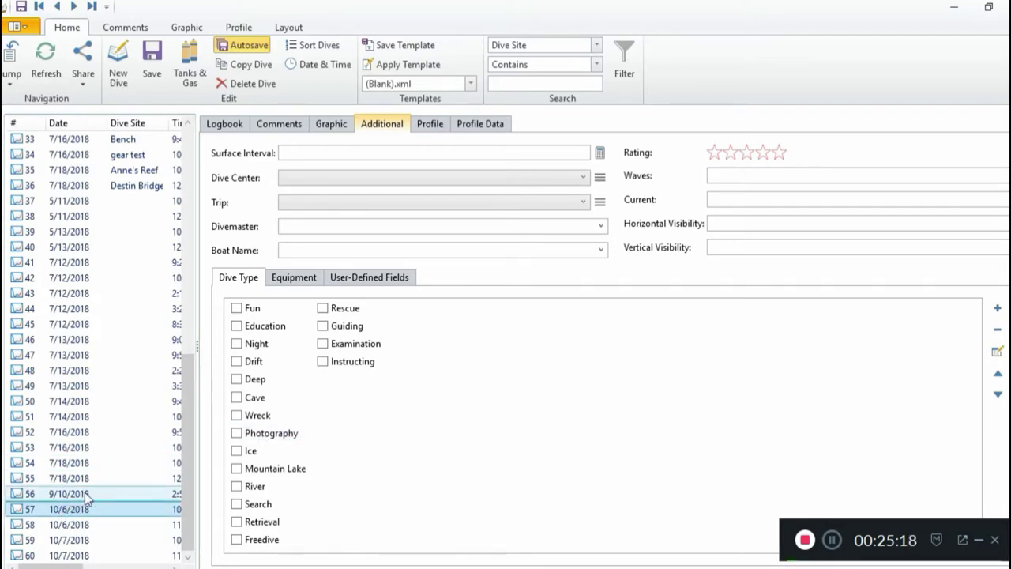
left_click(83, 509)
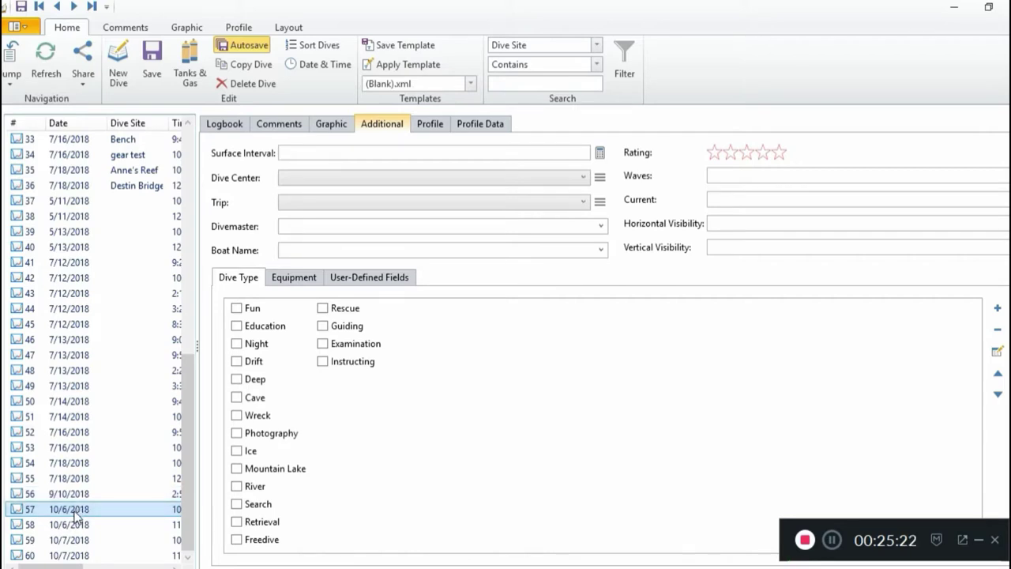
left_click(77, 524, "ctrl")
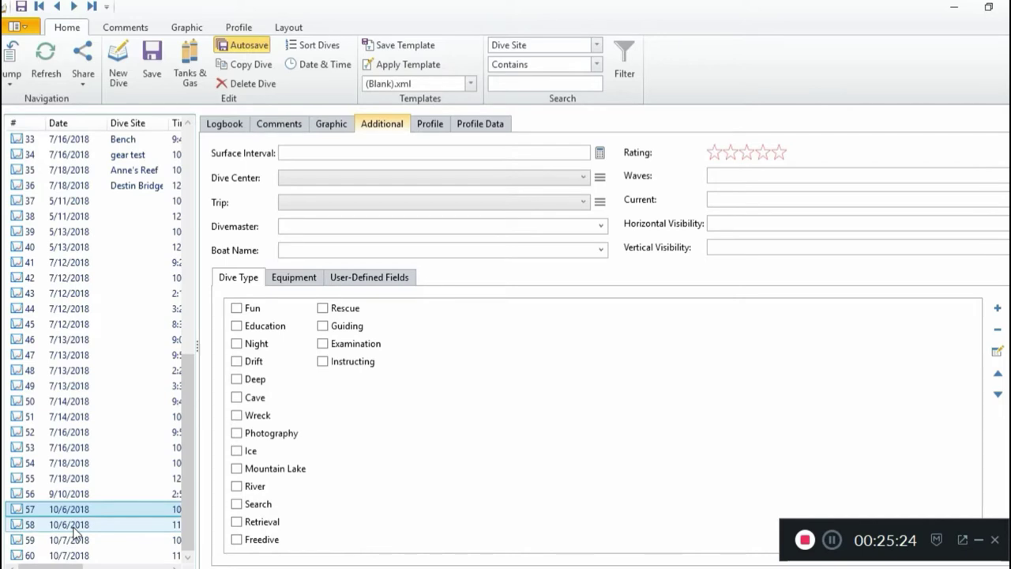
left_click(74, 525)
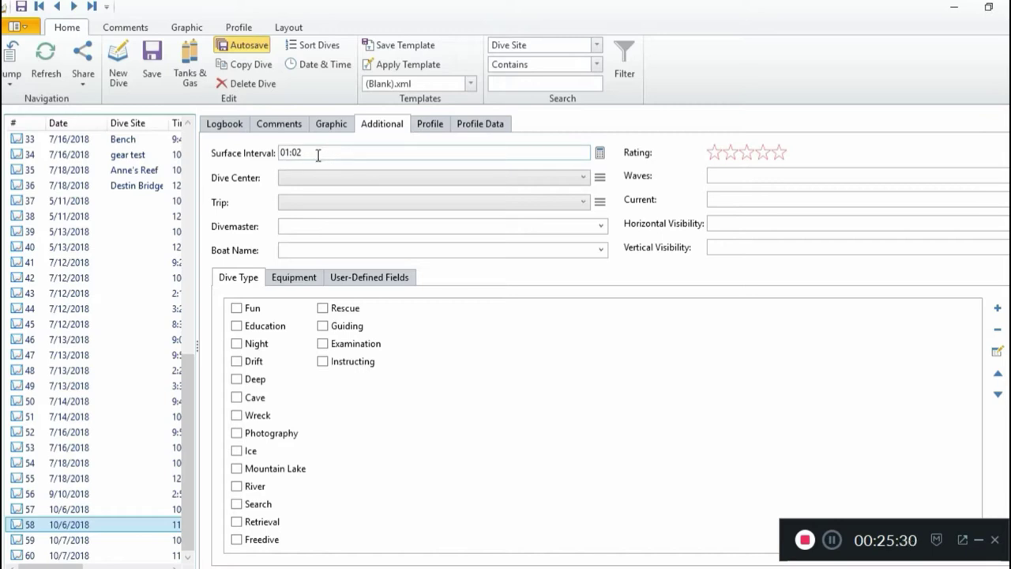
left_click(66, 543)
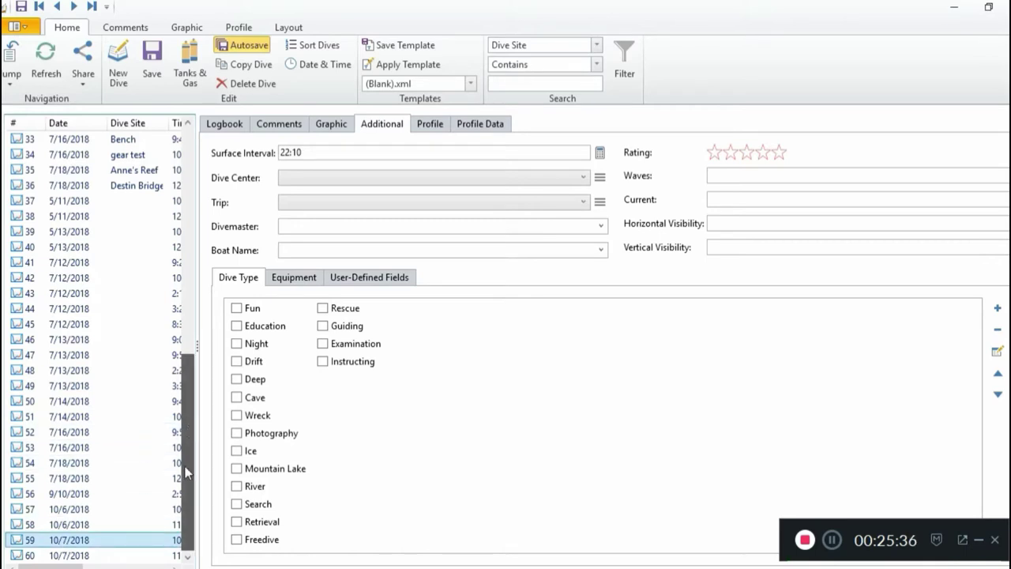
left_click(65, 556)
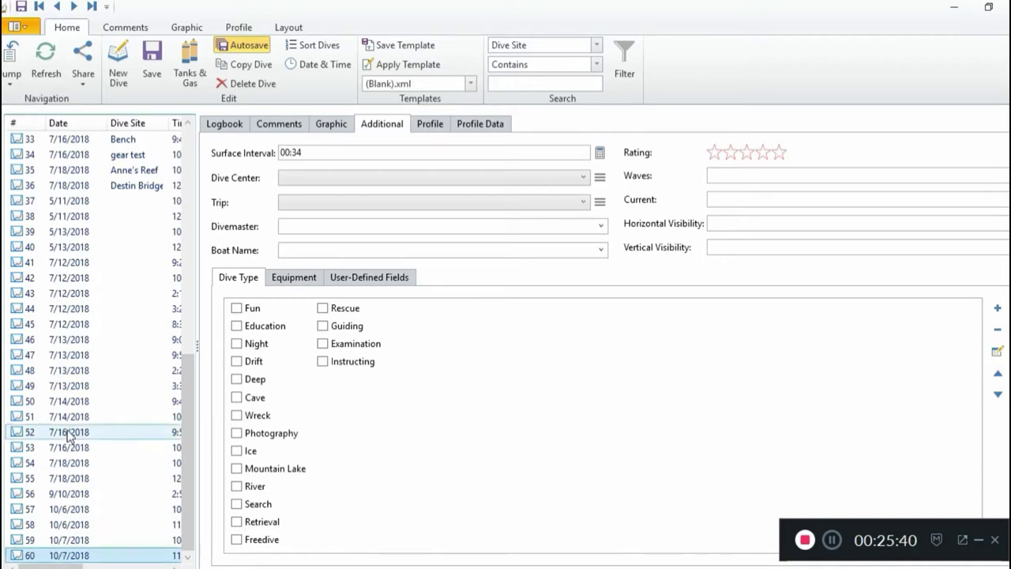
left_click(63, 483)
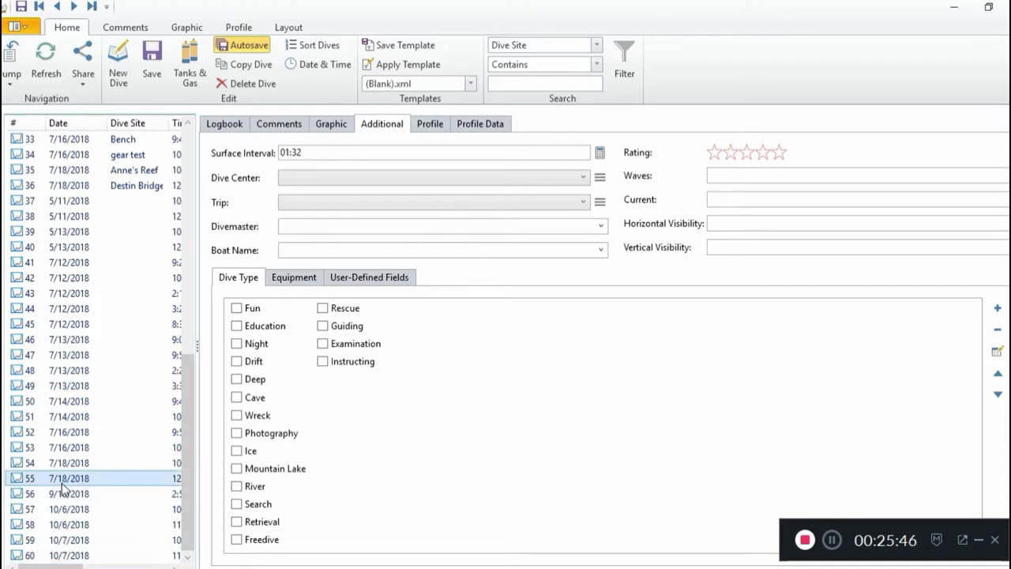